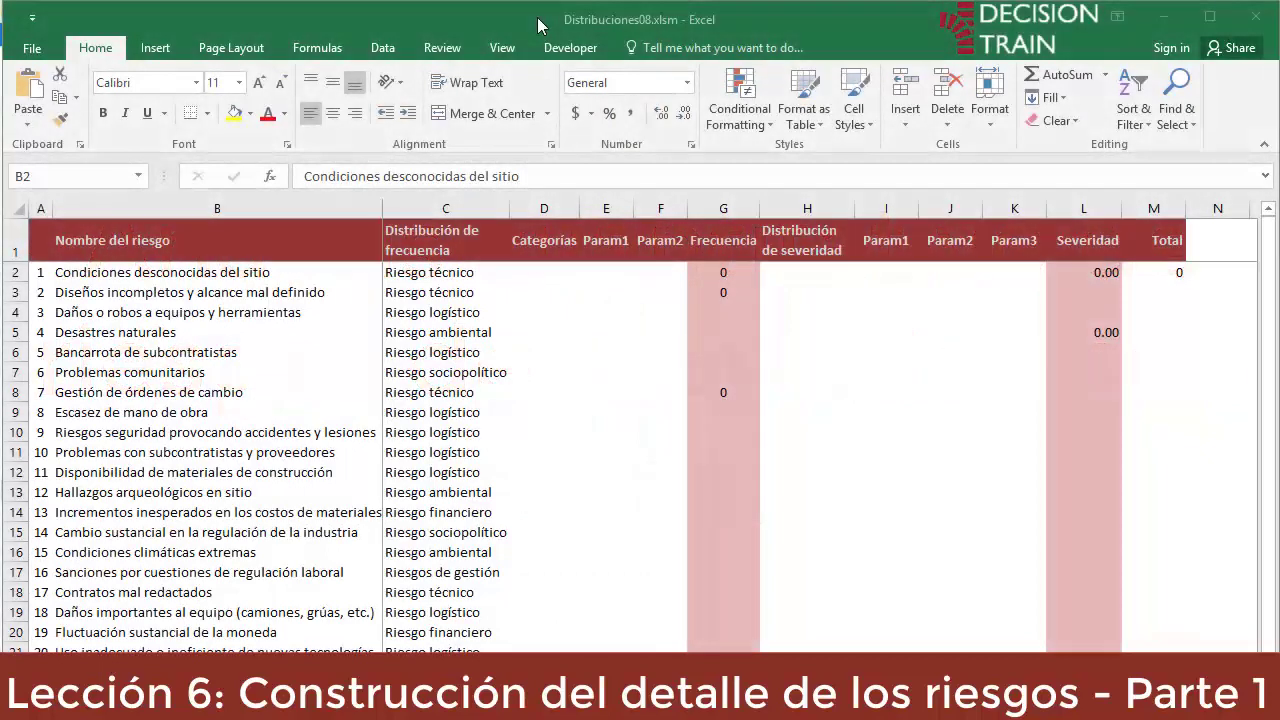
- Set the frequency distribution of "Condiciones desconocidas del sitio" to Bernoulli with Param1 0.25 and show its frequency chart
{"action": "left_click", "coordinate": [243, 273]}
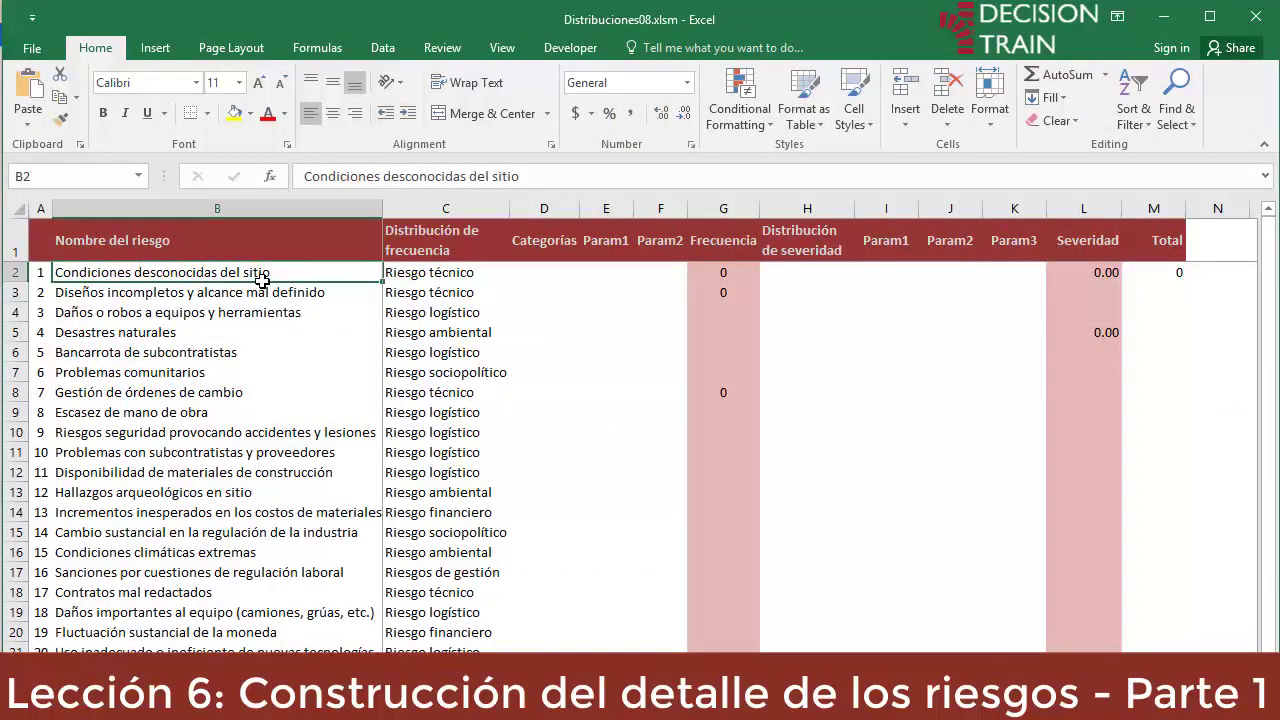
{"action": "left_click_drag", "start_coordinate": [264, 272], "coordinate": [278, 294]}
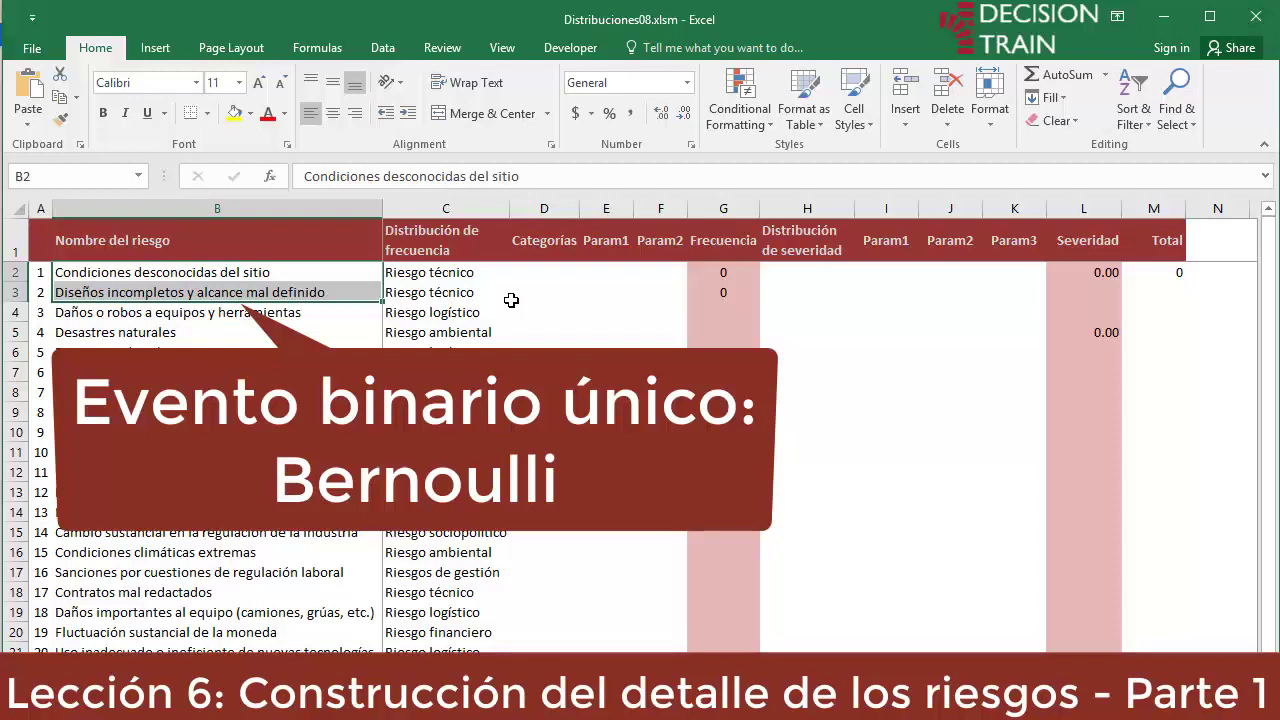
{"action": "left_click", "coordinate": [530, 274]}
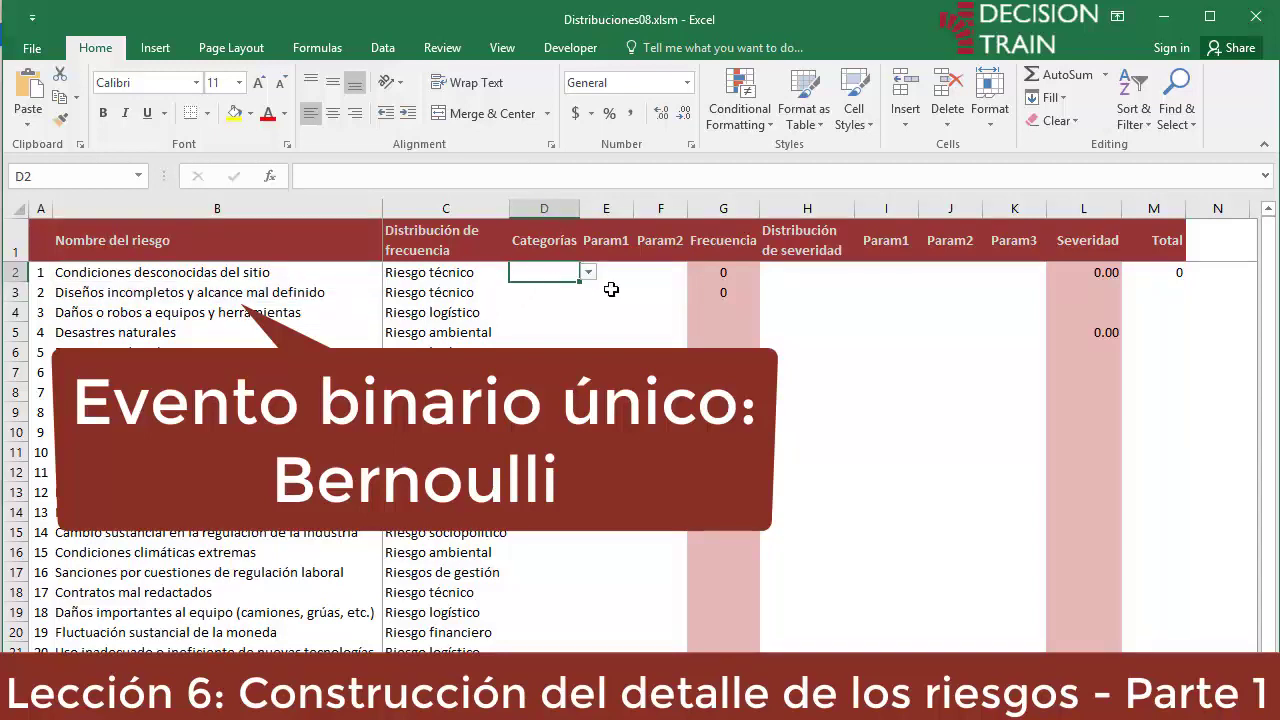
{"action": "left_click", "coordinate": [589, 273]}
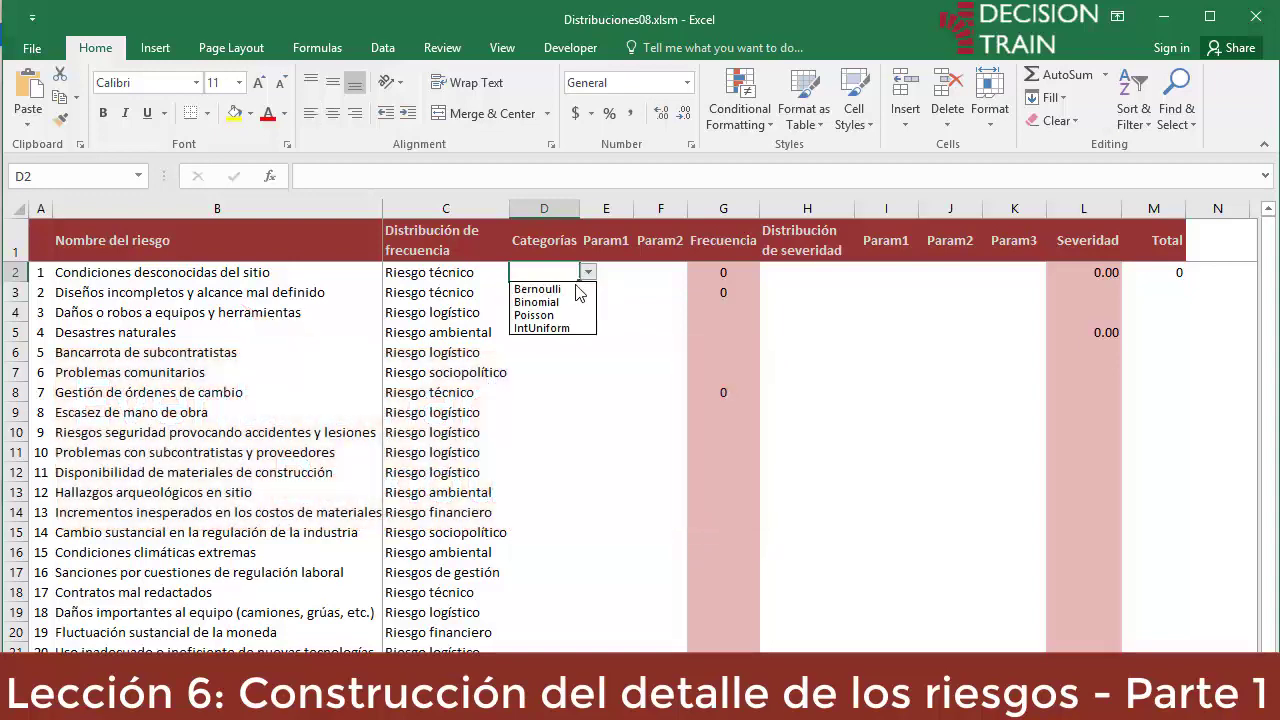
{"action": "left_click", "coordinate": [576, 290]}
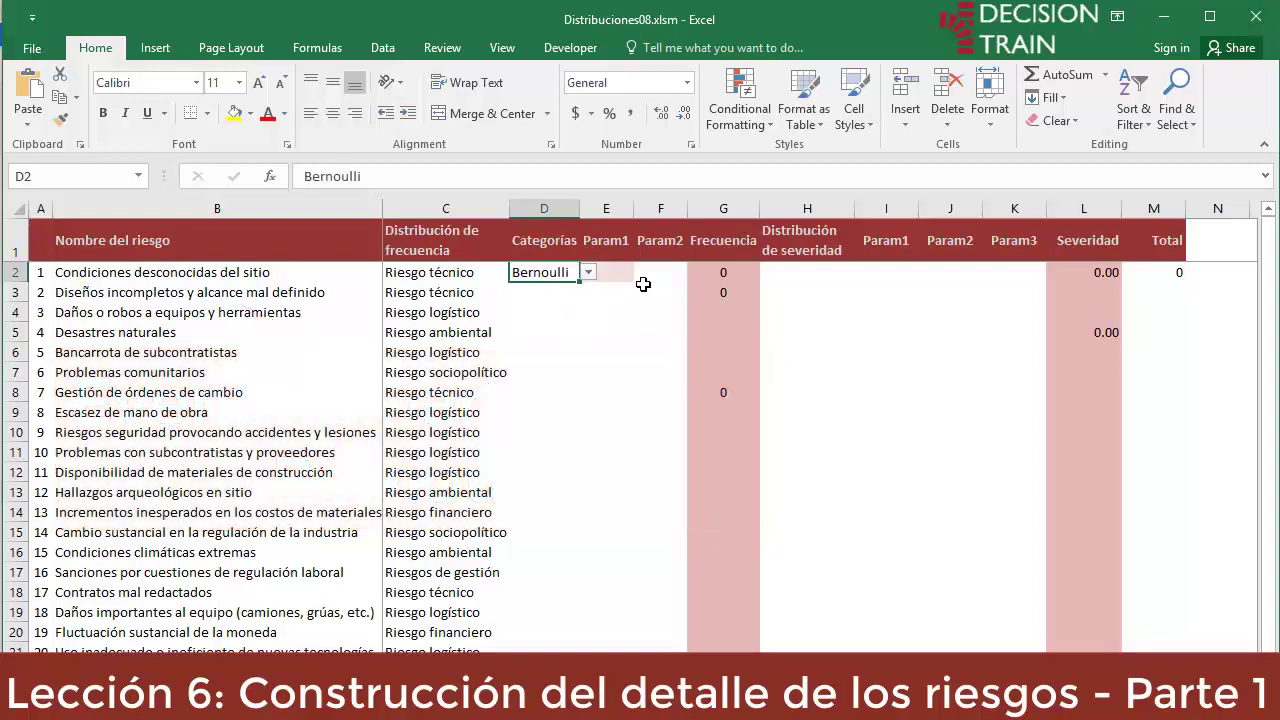
{"action": "key", "text": "Right"}
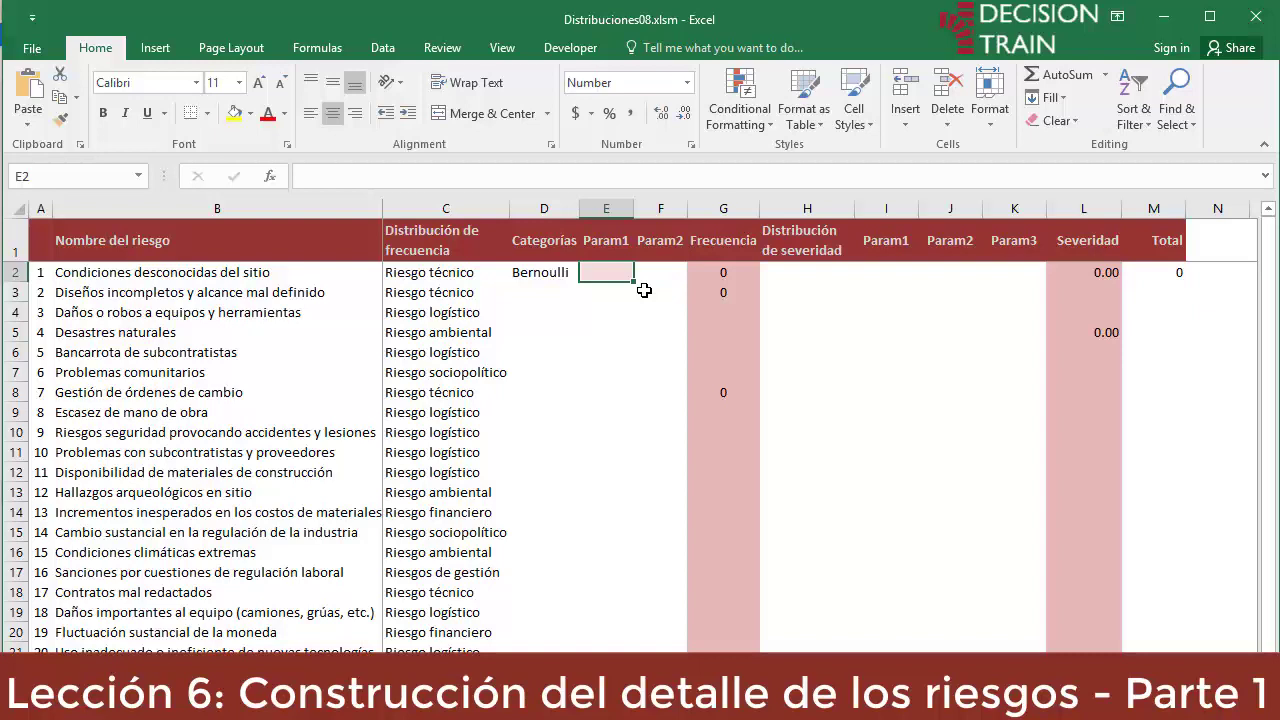
{"action": "type", "text": "0.25"}
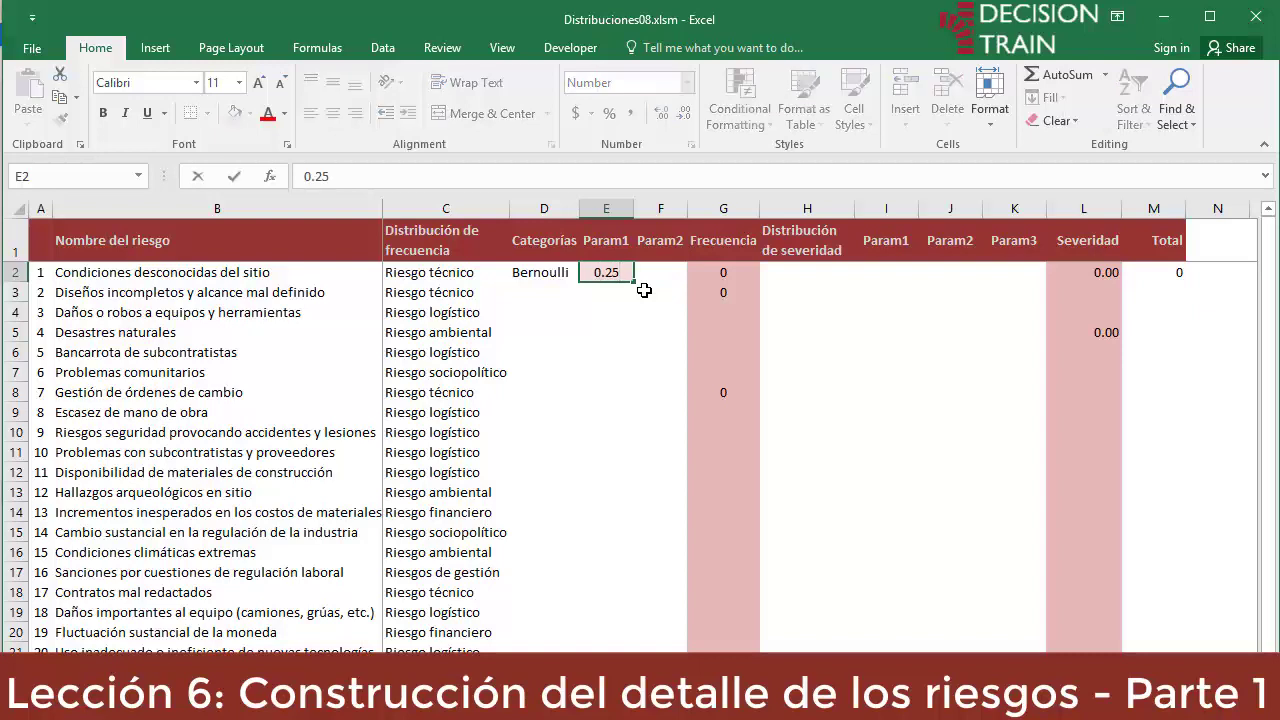
{"action": "key", "text": "ctrl+Return"}
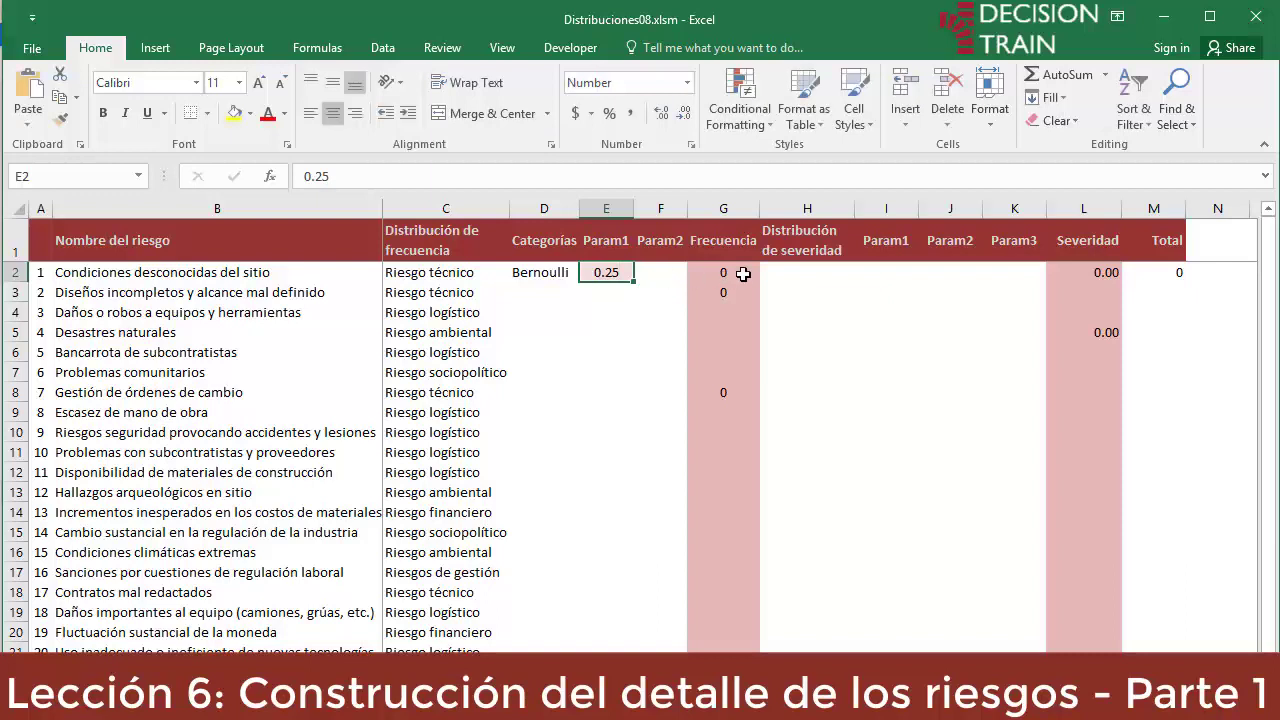
{"action": "left_click", "coordinate": [743, 273]}
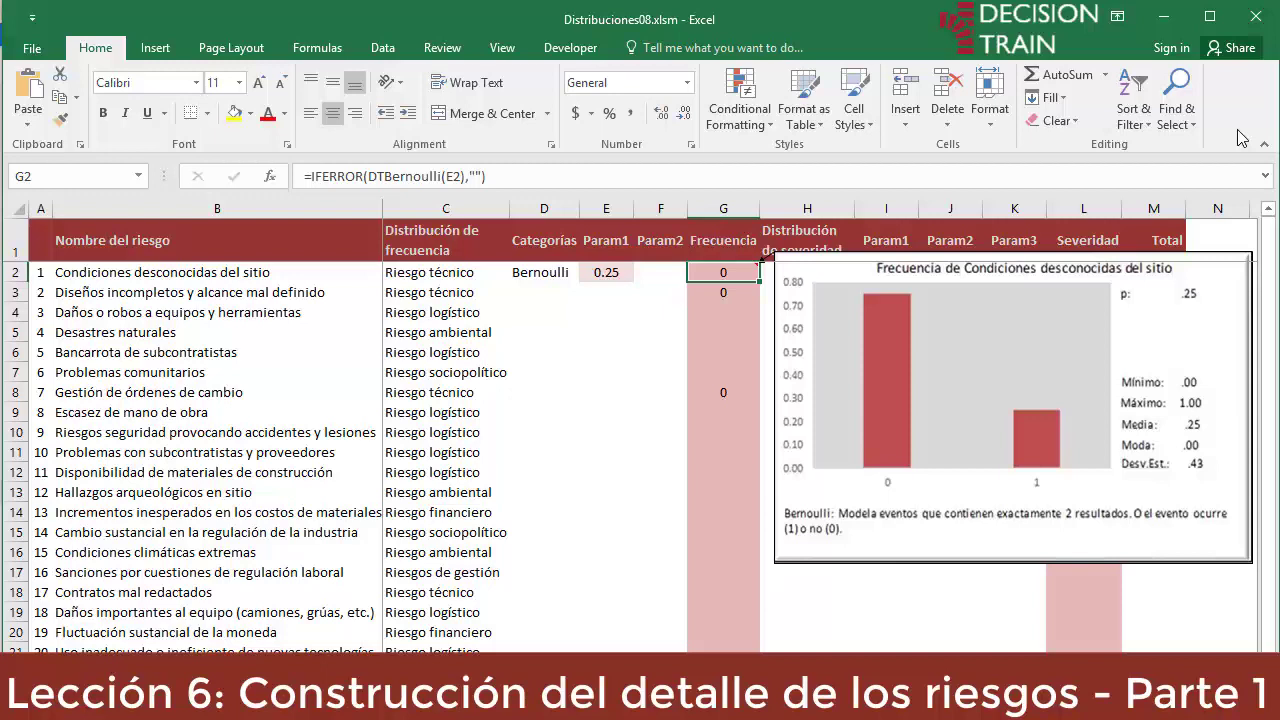
- Set the severity distribution of "Condiciones desconocidas del sitio" to Uniform with Param1 400 and Param2 800
{"action": "key", "text": "Right"}
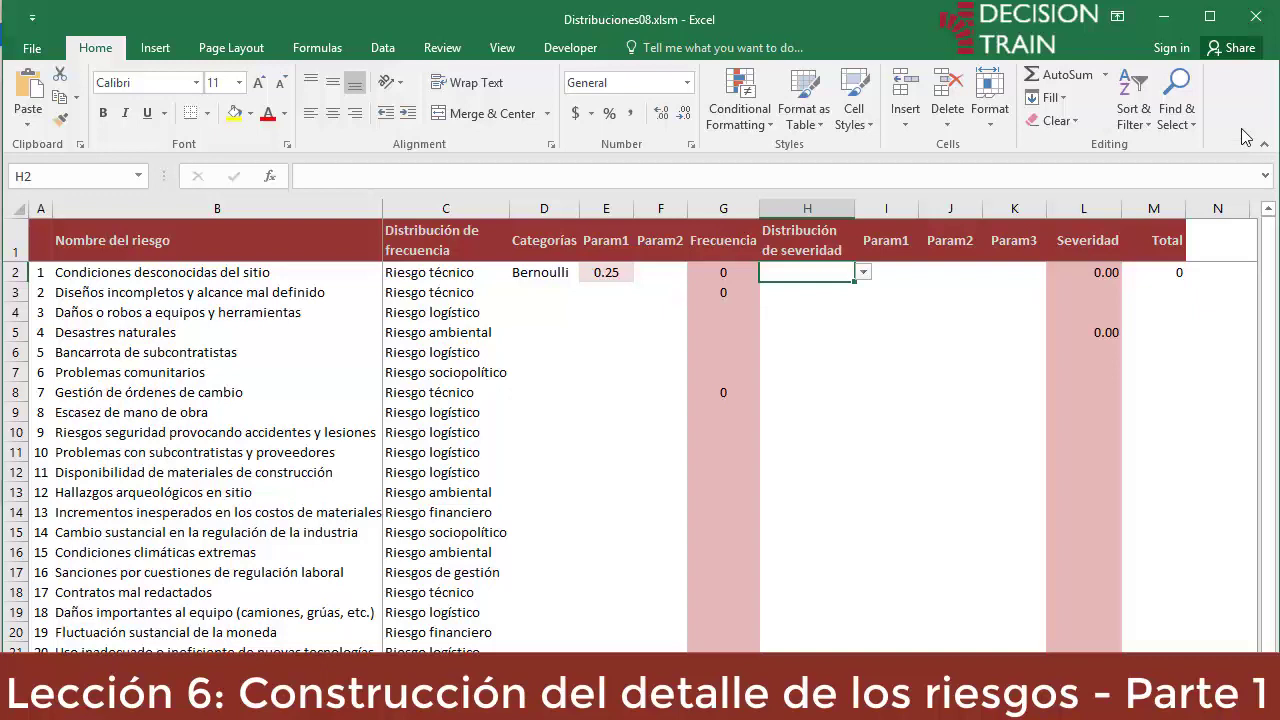
{"action": "left_click", "coordinate": [863, 272]}
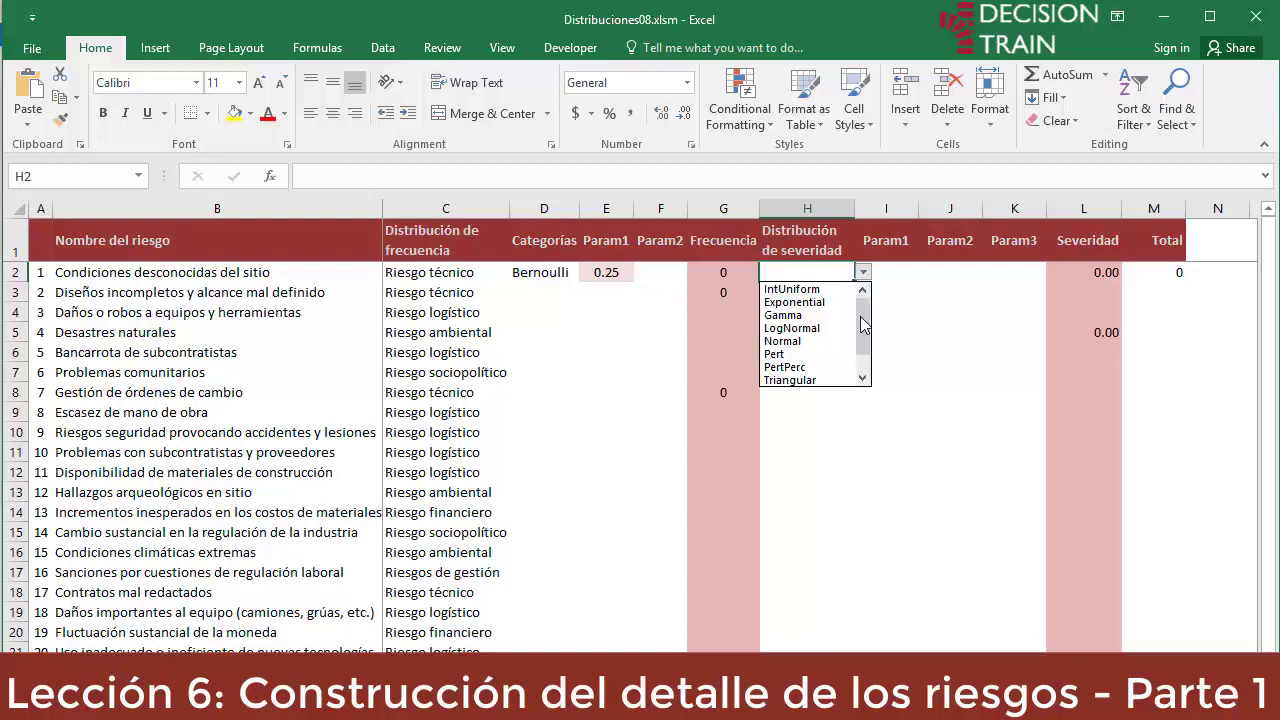
{"action": "scroll", "coordinate": [864, 330], "scroll_direction": "down", "scroll_amount": 2}
{"action": "left_click", "coordinate": [799, 381]}
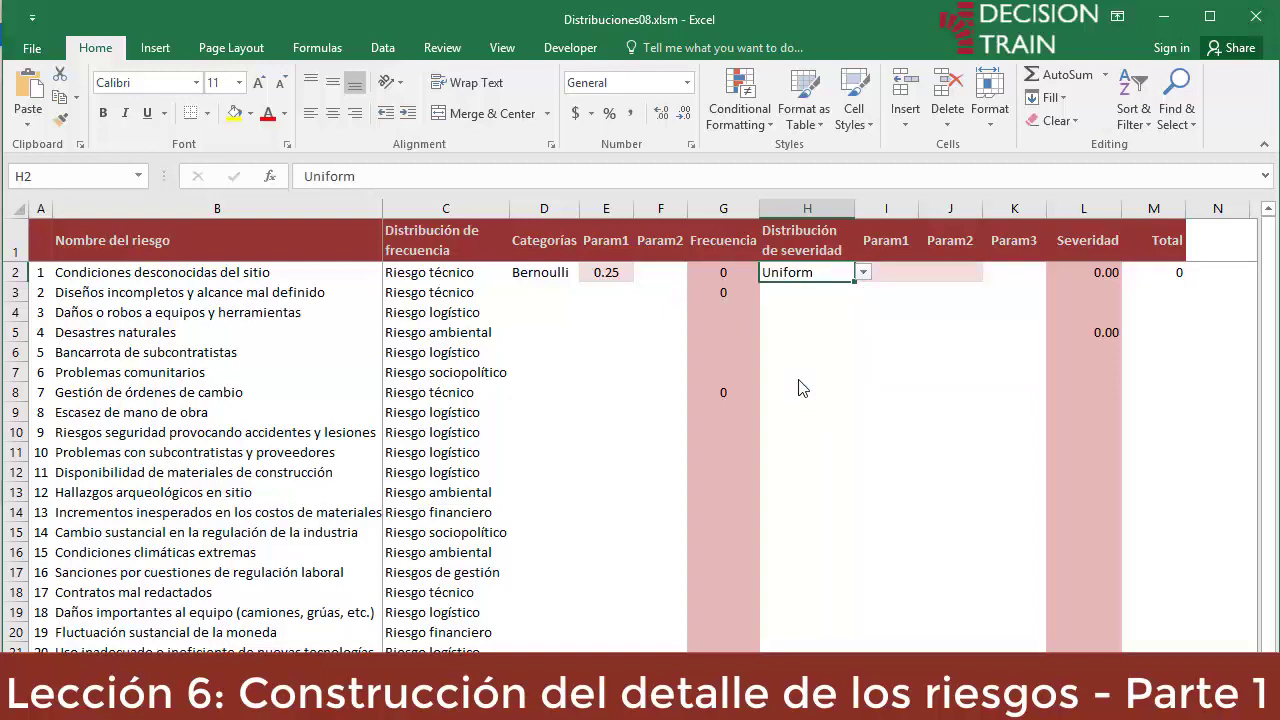
{"action": "key", "text": "Tab"}
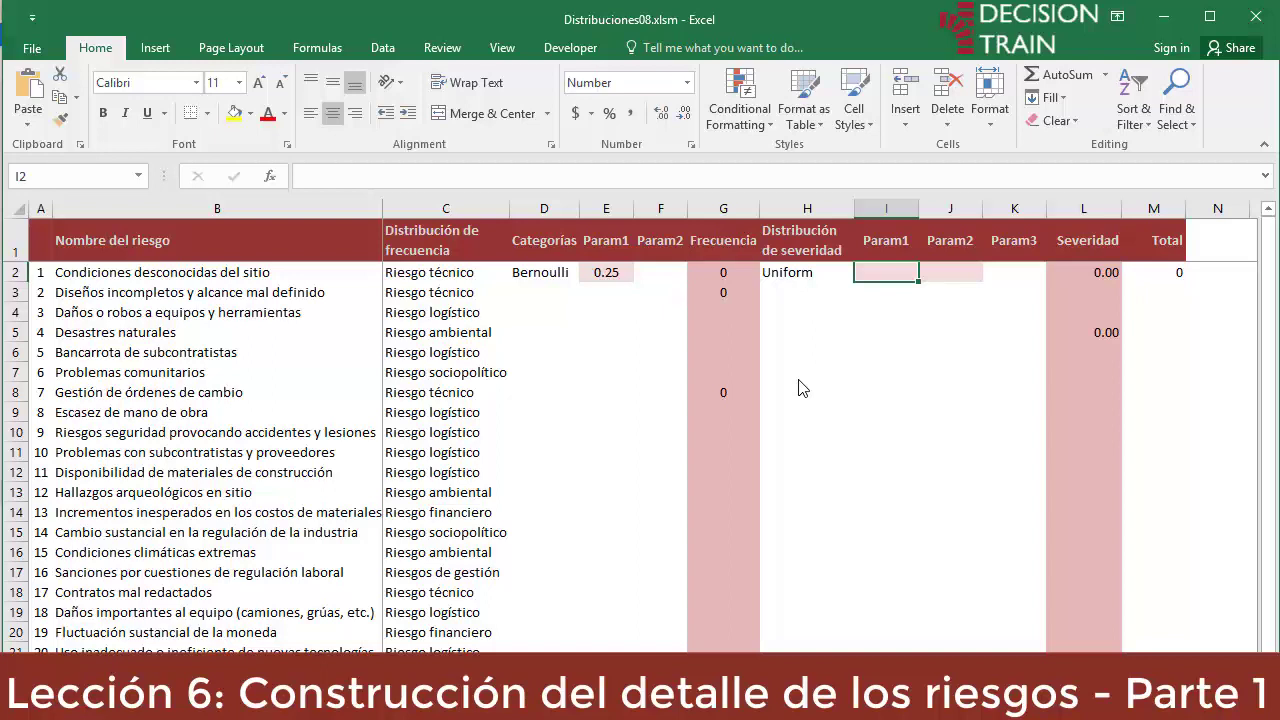
{"action": "type", "text": "400"}
{"action": "key", "text": "Return"}
{"action": "key", "text": "Right"}
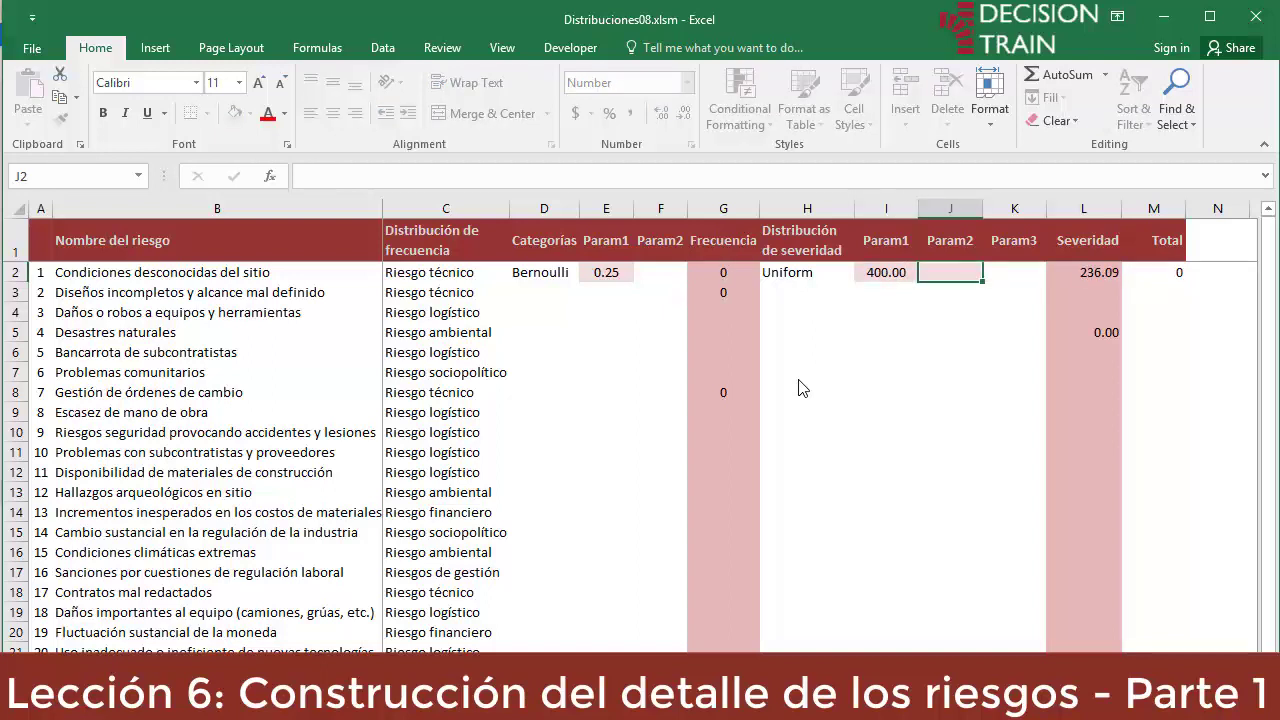
{"action": "type", "text": "800"}
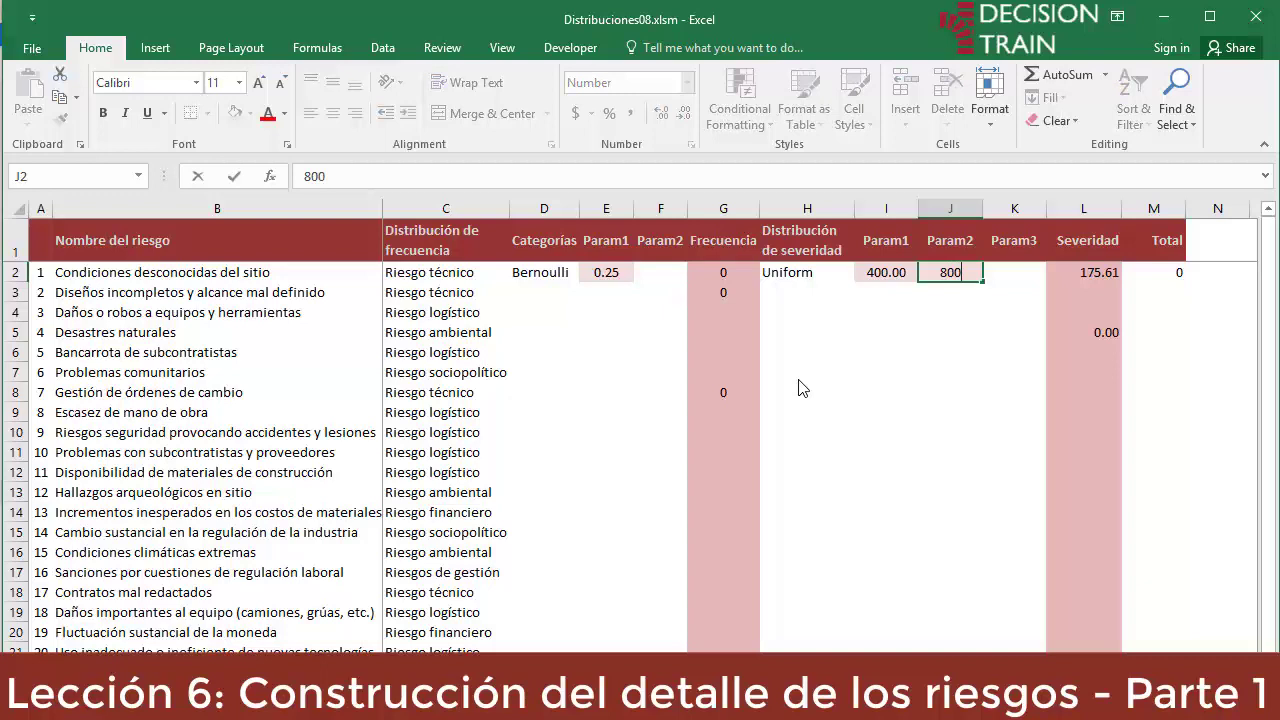
{"action": "key", "text": "ctrl+Return"}
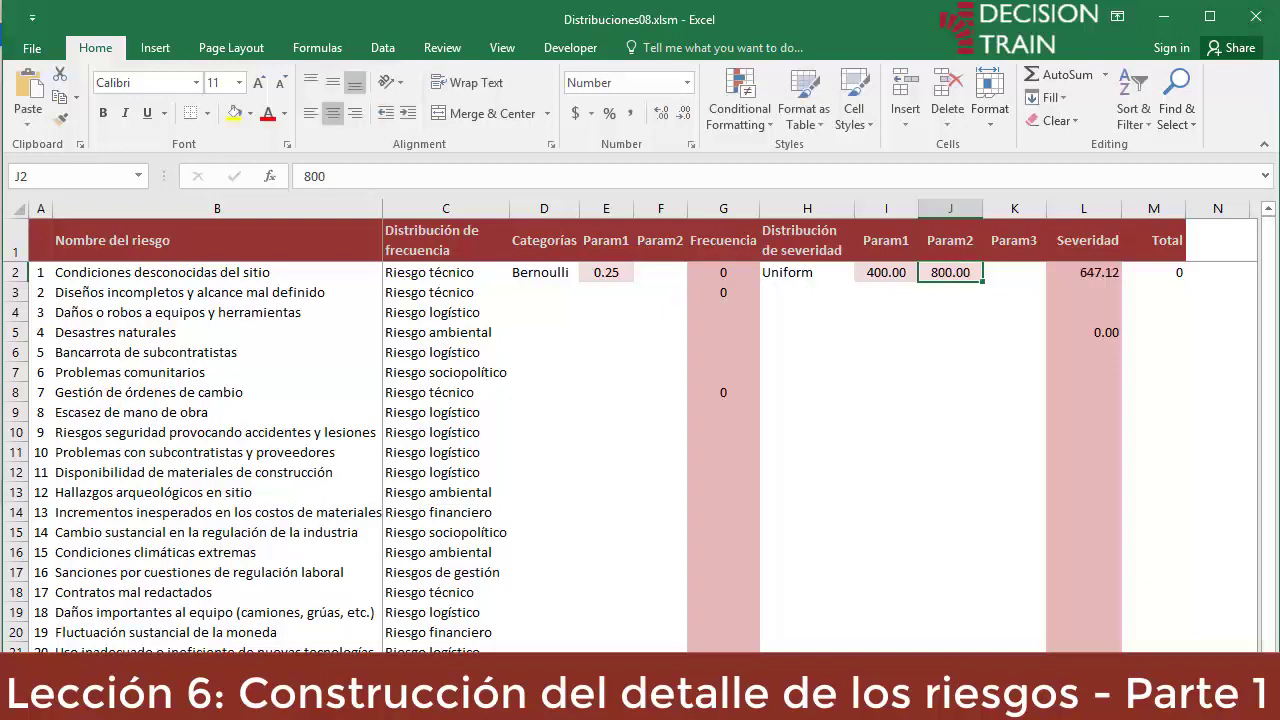
- Show the severity distribution chart for "Condiciones desconocidas del sitio"
{"action": "scroll", "coordinate": [800, 450], "scroll_direction": "right", "scroll_amount": 4}
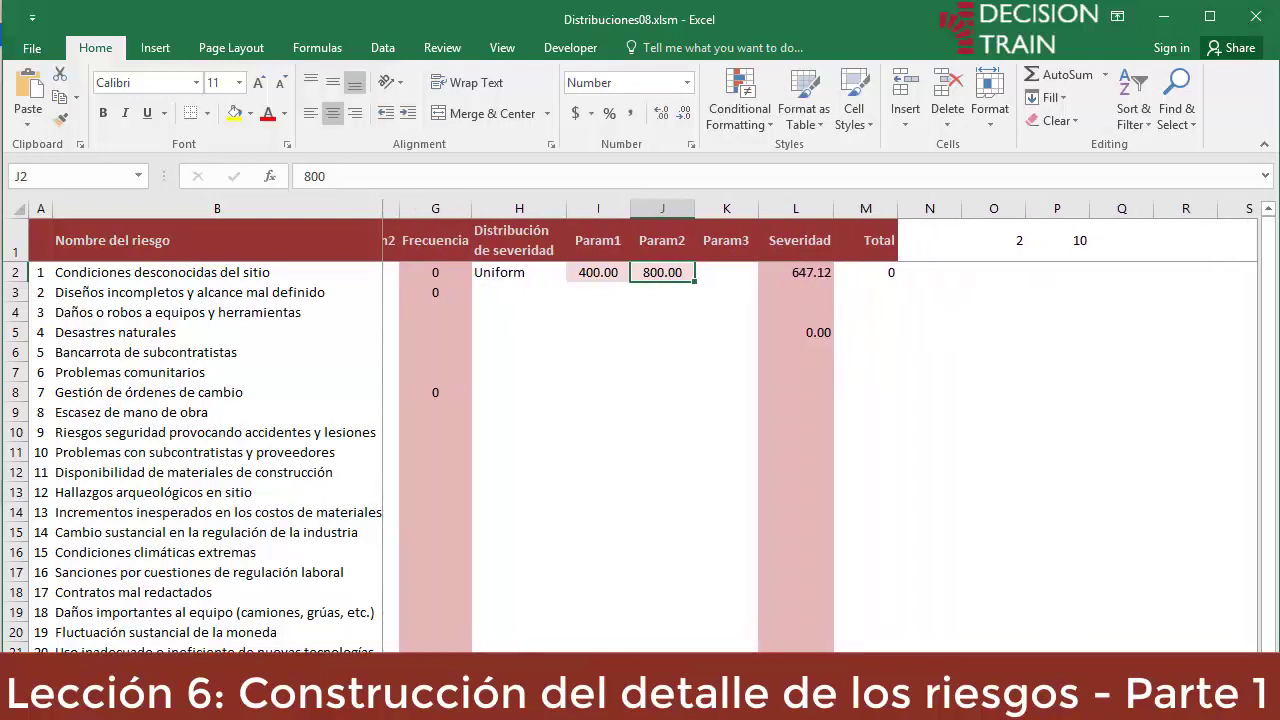
{"action": "scroll", "coordinate": [950, 426], "scroll_direction": "right", "scroll_amount": 1}
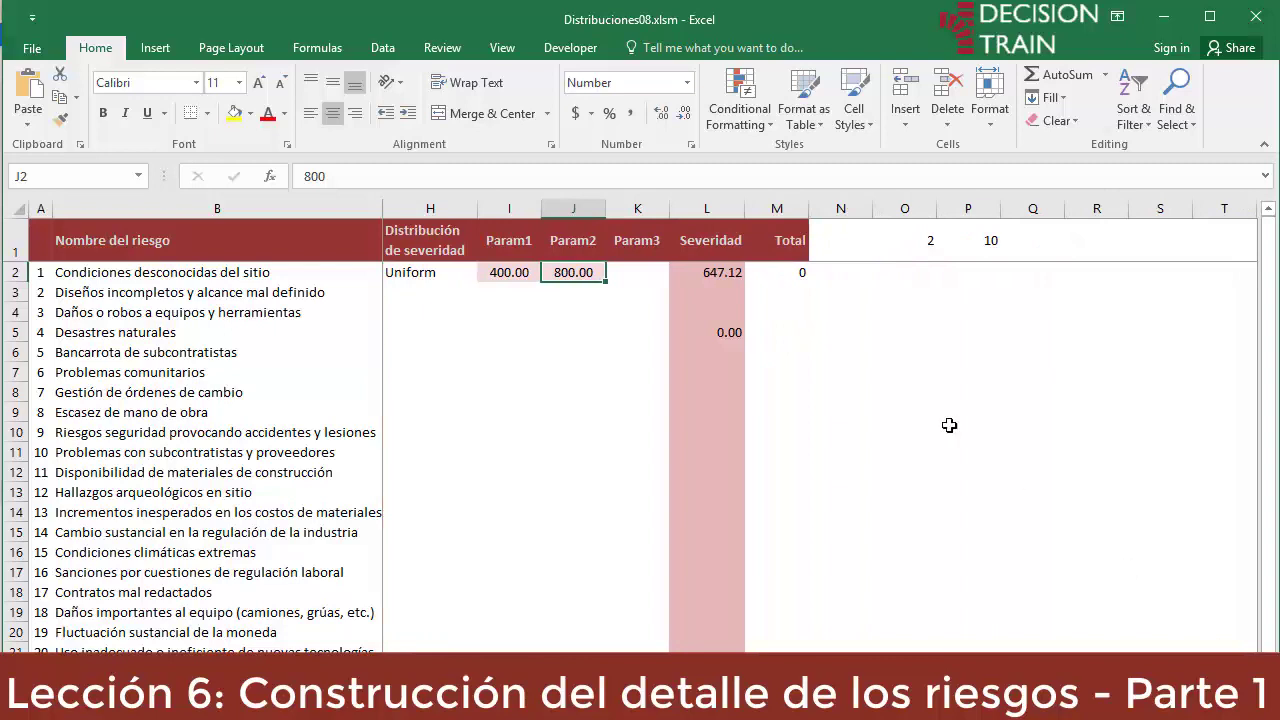
{"action": "left_click", "coordinate": [736, 274]}
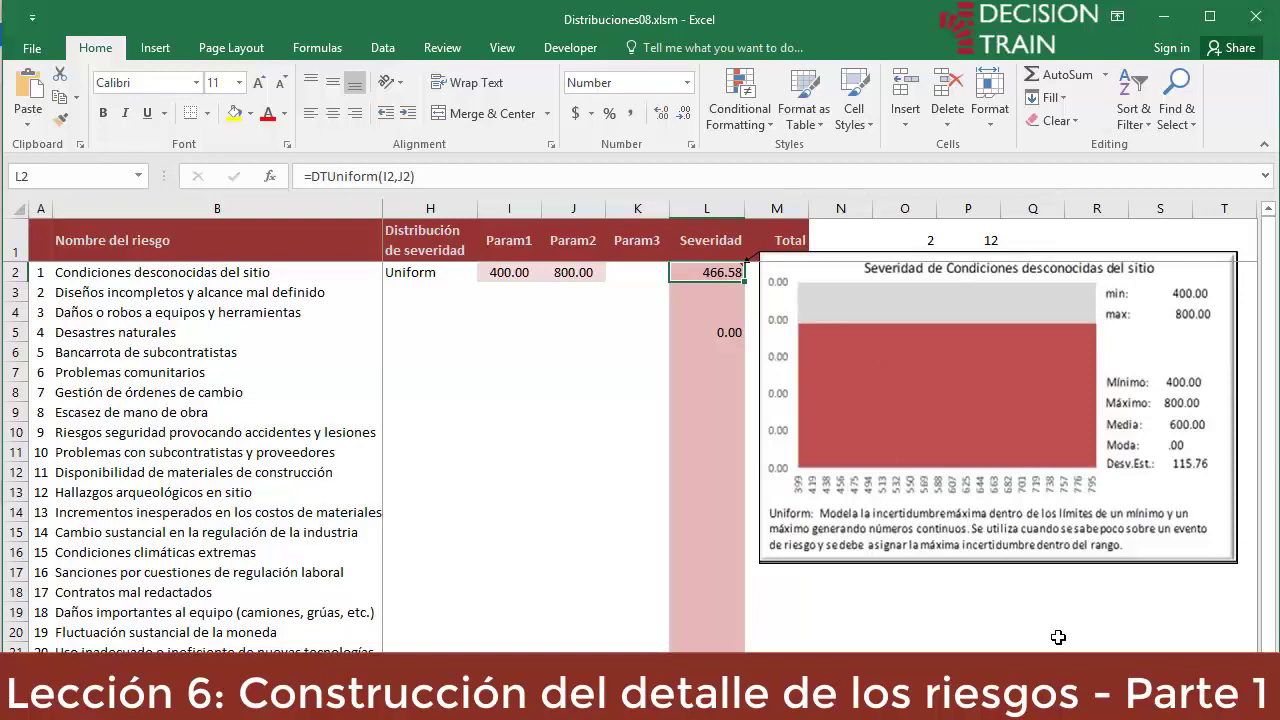
- Recalculate the workbook repeatedly to examine how the first risk's simulated severity varies between its limits
{"action": "left_click", "coordinate": [322, 50]}
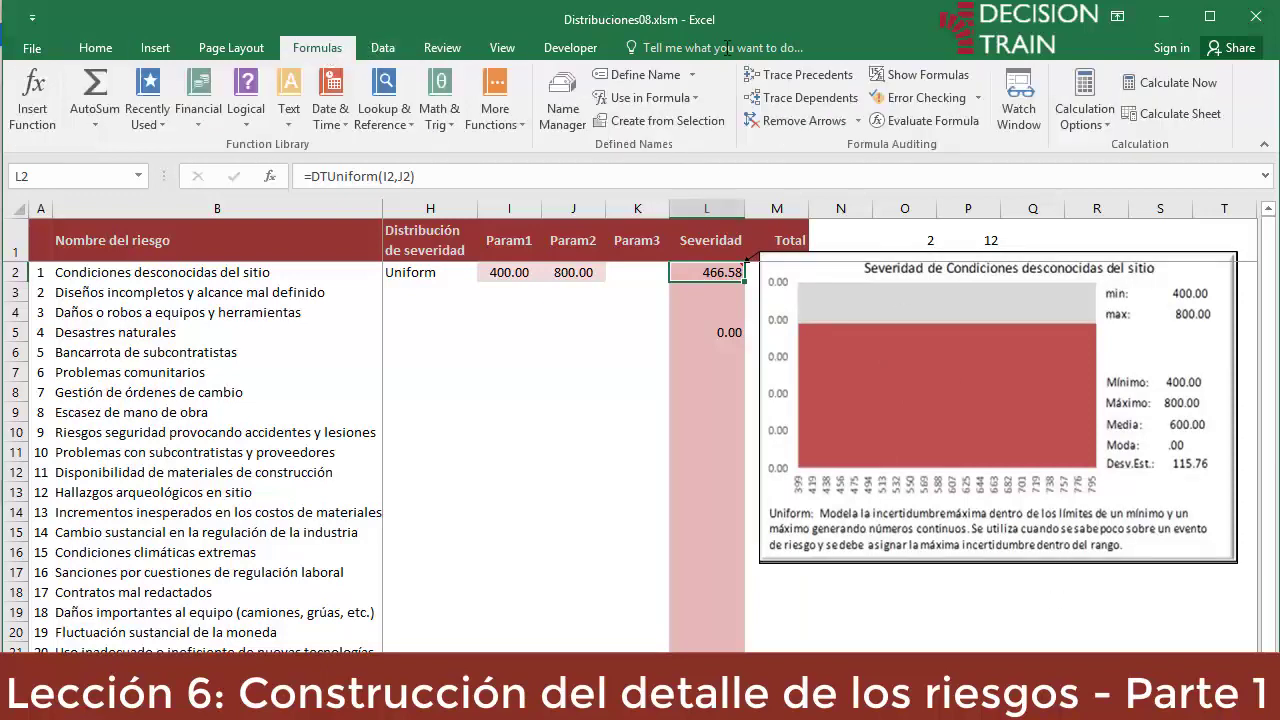
{"action": "left_click", "coordinate": [1199, 82]}
{"action": "left_click", "coordinate": [1199, 82]}
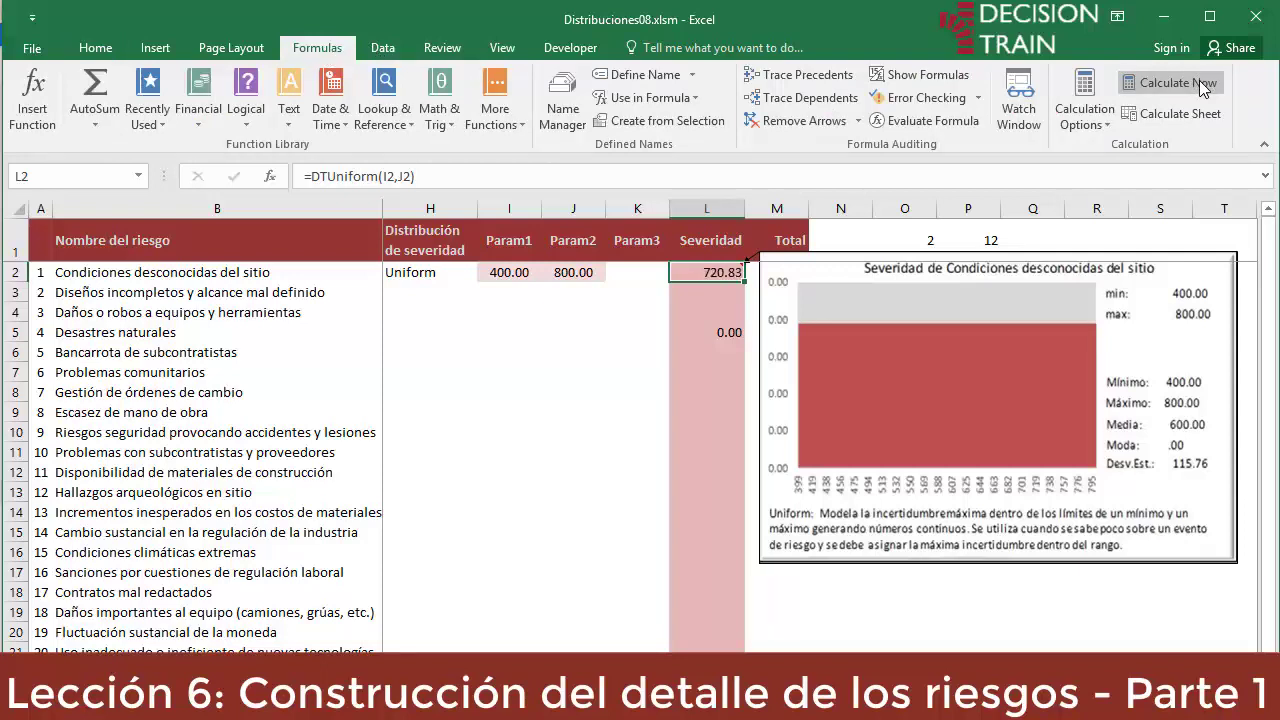
{"action": "left_click", "coordinate": [1199, 82]}
{"action": "left_click", "coordinate": [1199, 82]}
{"action": "left_click", "coordinate": [1199, 82]}
{"action": "left_click", "coordinate": [1199, 82]}
{"action": "left_click", "coordinate": [1199, 82]}
{"action": "left_click", "coordinate": [1199, 82]}
{"action": "left_click", "coordinate": [1199, 82]}
{"action": "left_click", "coordinate": [1199, 82]}
{"action": "left_click", "coordinate": [1199, 82]}
{"action": "left_click", "coordinate": [1199, 82]}
{"action": "left_click", "coordinate": [1199, 82]}
{"action": "left_click", "coordinate": [1199, 82]}
{"action": "left_click", "coordinate": [1199, 82]}
{"action": "left_click", "coordinate": [1199, 82]}
{"action": "left_click", "coordinate": [1199, 82]}
{"action": "left_click", "coordinate": [1199, 82]}
{"action": "left_click", "coordinate": [1199, 82]}
{"action": "left_click", "coordinate": [1199, 82]}
{"action": "left_click", "coordinate": [1199, 82]}
{"action": "left_click", "coordinate": [1199, 82]}
{"action": "left_click", "coordinate": [1199, 82]}
{"action": "left_click", "coordinate": [1199, 82]}
{"action": "left_click", "coordinate": [1199, 82]}
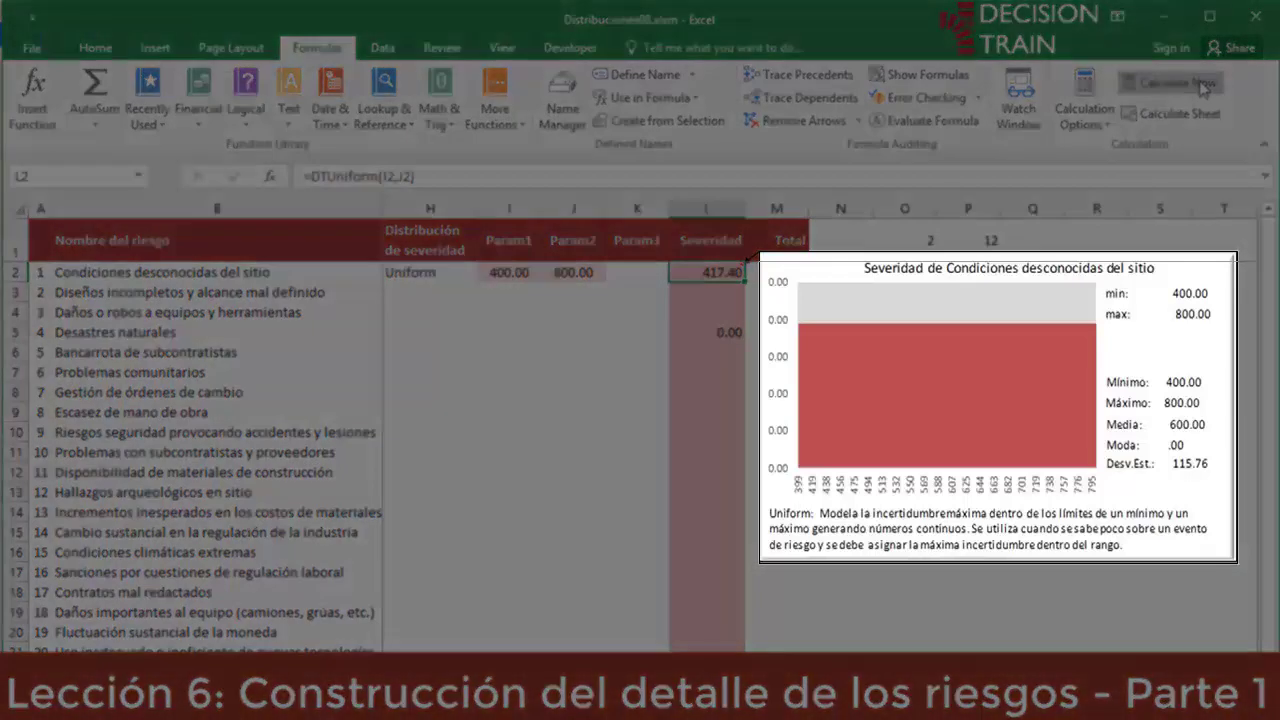
{"action": "left_click", "coordinate": [1199, 82]}
{"action": "left_click", "coordinate": [1199, 84]}
{"action": "left_click", "coordinate": [1199, 84]}
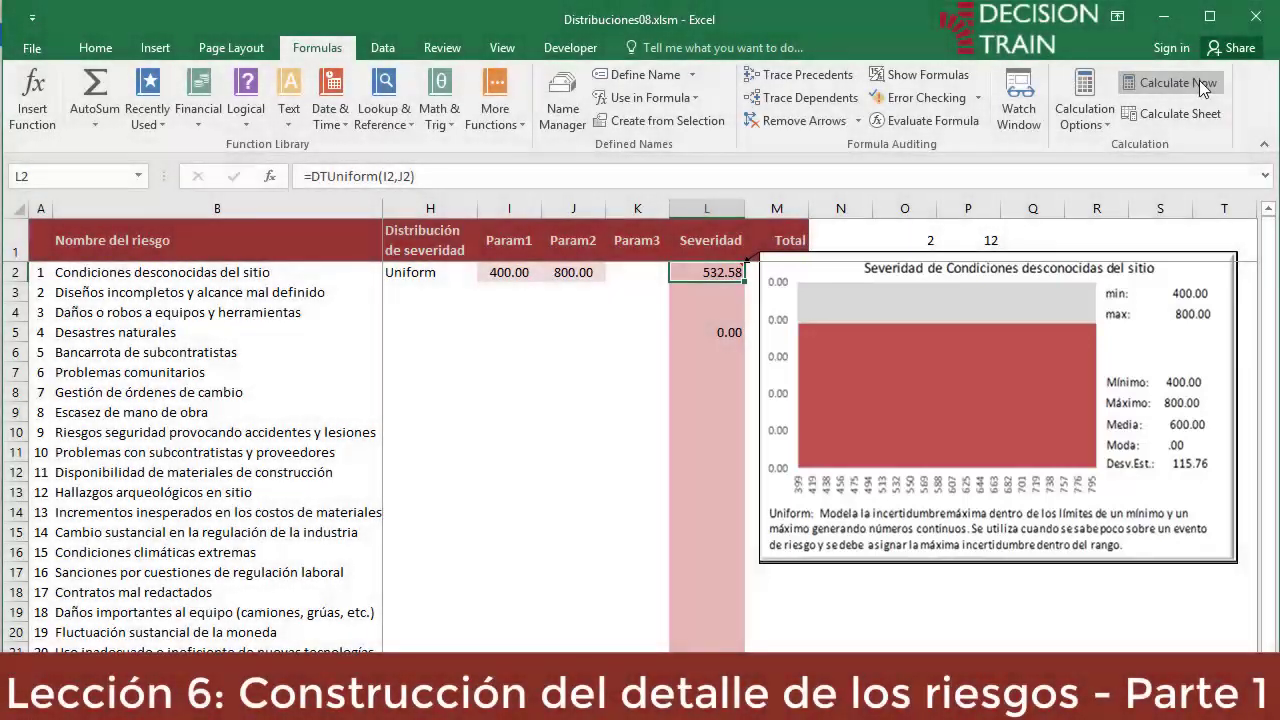
{"action": "left_click", "coordinate": [1199, 84]}
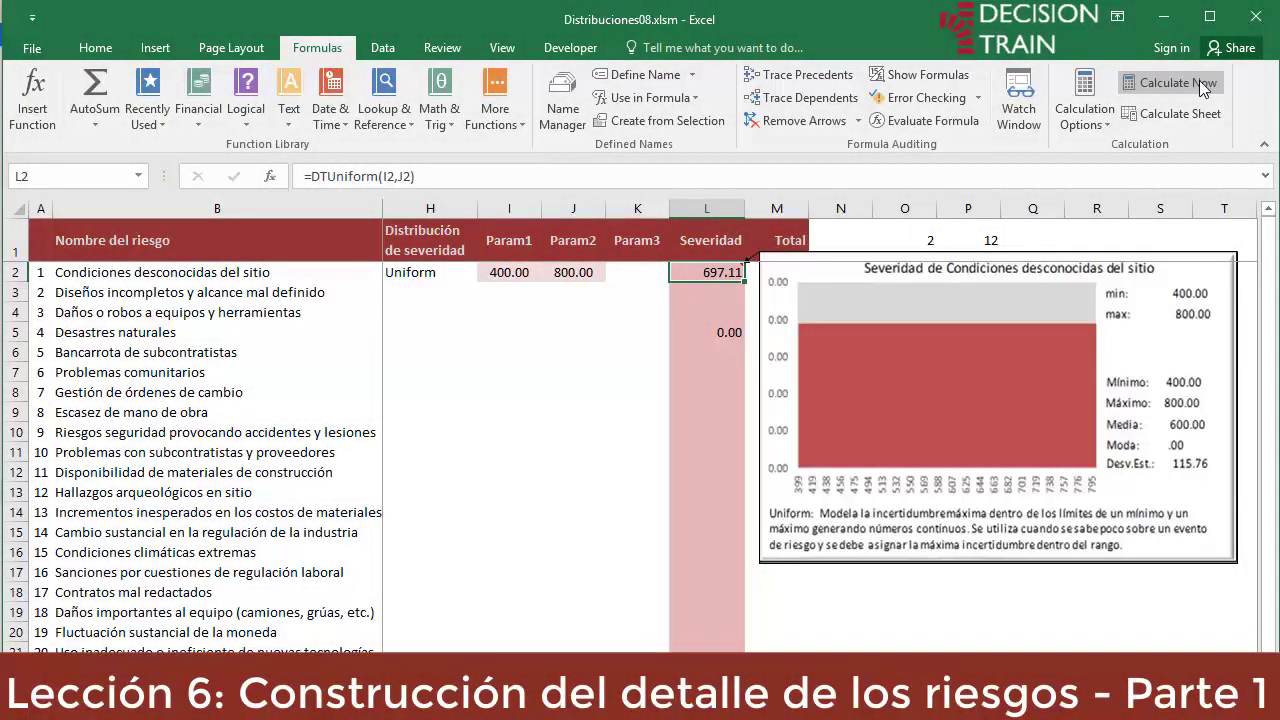
{"action": "left_click", "coordinate": [1199, 82]}
{"action": "left_click", "coordinate": [1198, 82]}
{"action": "left_click", "coordinate": [1198, 82]}
{"action": "left_click", "coordinate": [1198, 82]}
{"action": "left_click", "coordinate": [1198, 82]}
{"action": "left_click", "coordinate": [1198, 82]}
{"action": "left_click", "coordinate": [1198, 82]}
{"action": "left_click", "coordinate": [1198, 82]}
{"action": "left_click", "coordinate": [1198, 82]}
{"action": "left_click", "coordinate": [1198, 82]}
{"action": "left_click", "coordinate": [1197, 82]}
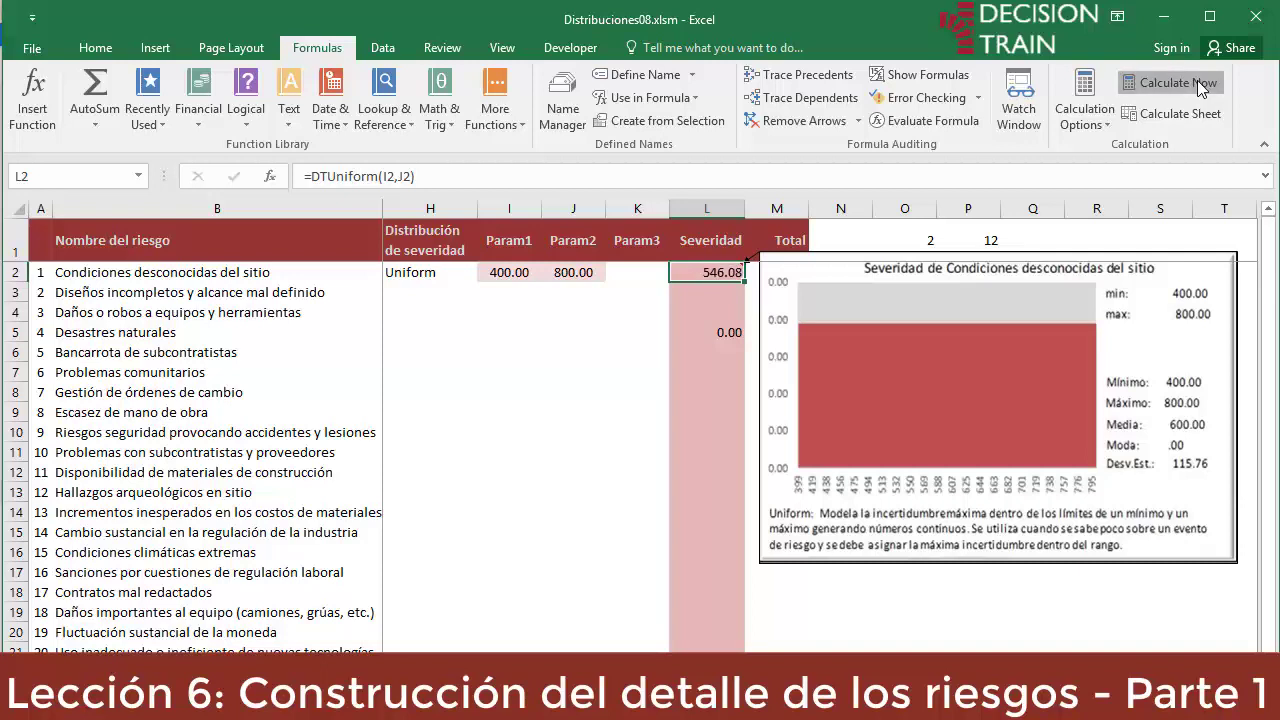
{"action": "left_click", "coordinate": [1196, 82]}
{"action": "left_click", "coordinate": [1196, 80]}
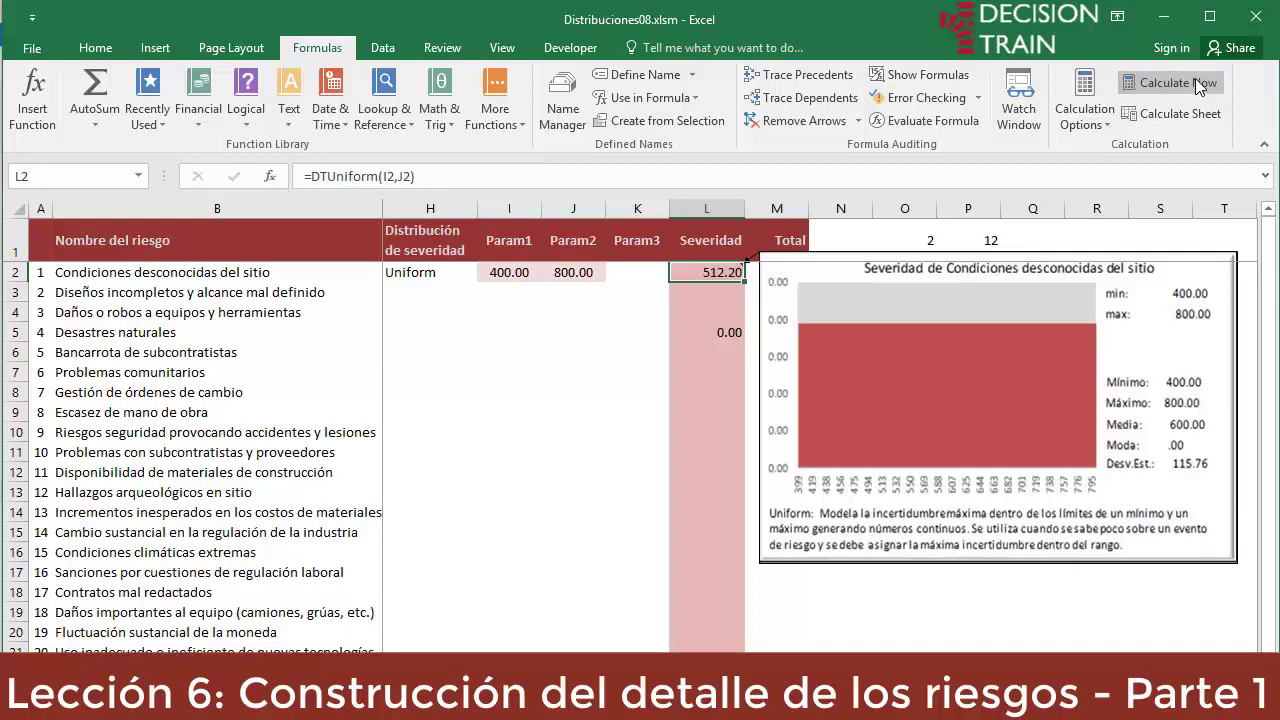
- Set the frequency distribution of "Diseños incompletos y alcance mal definido" to Bernoulli with Param1 0.20 and show its frequency chart
{"action": "key", "text": "Left"}
{"action": "key", "text": "Left"}
{"action": "key", "text": "Left"}
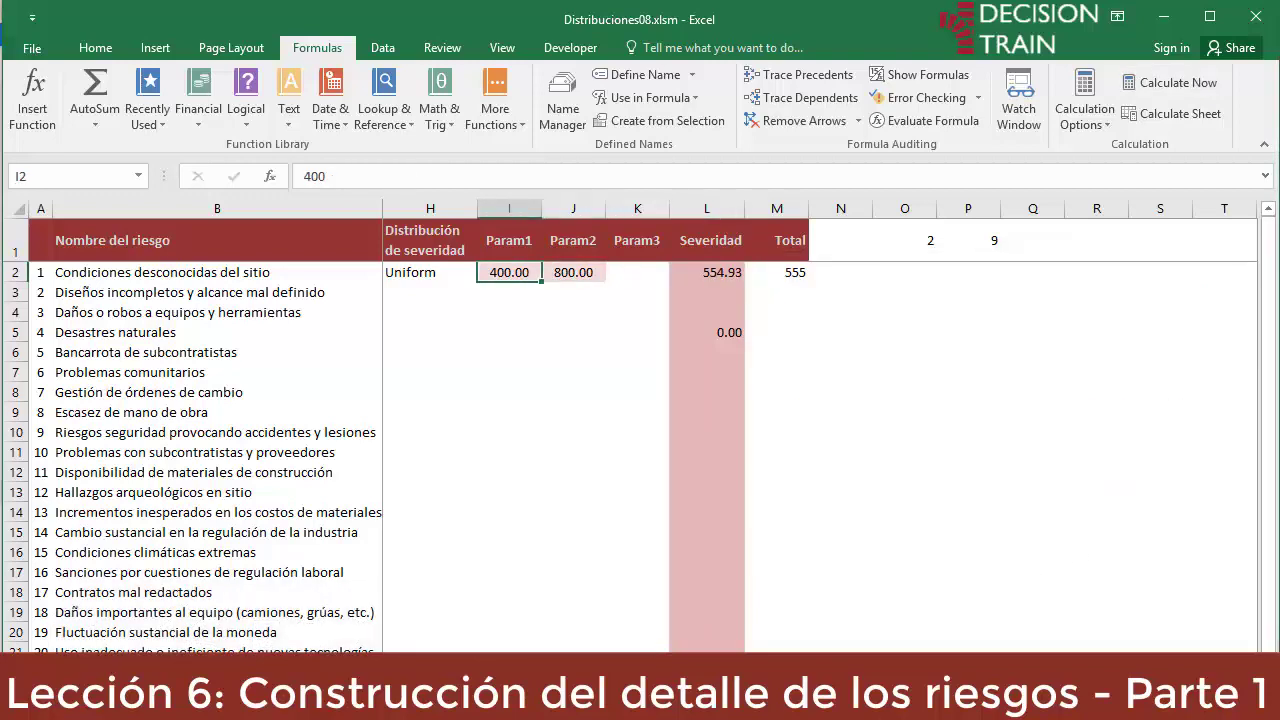
{"action": "scroll", "coordinate": [820, 456], "scroll_direction": "left", "scroll_amount": 5}
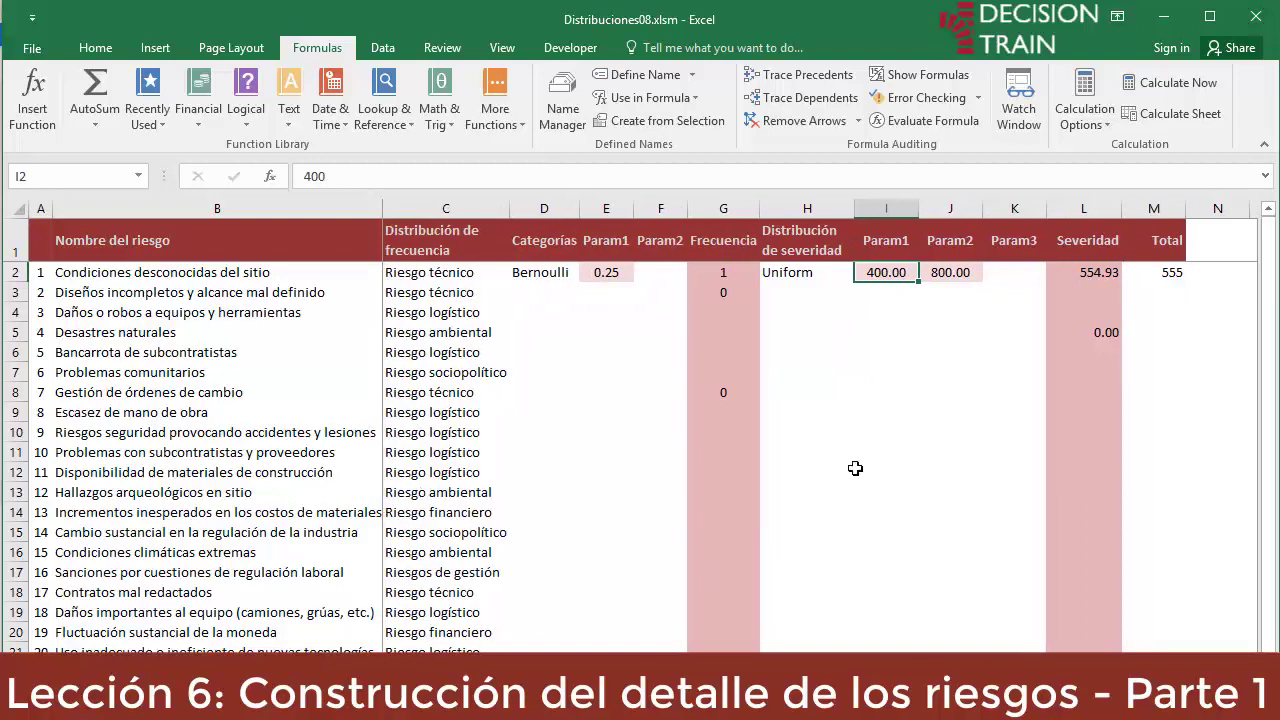
{"action": "left_click", "coordinate": [561, 297]}
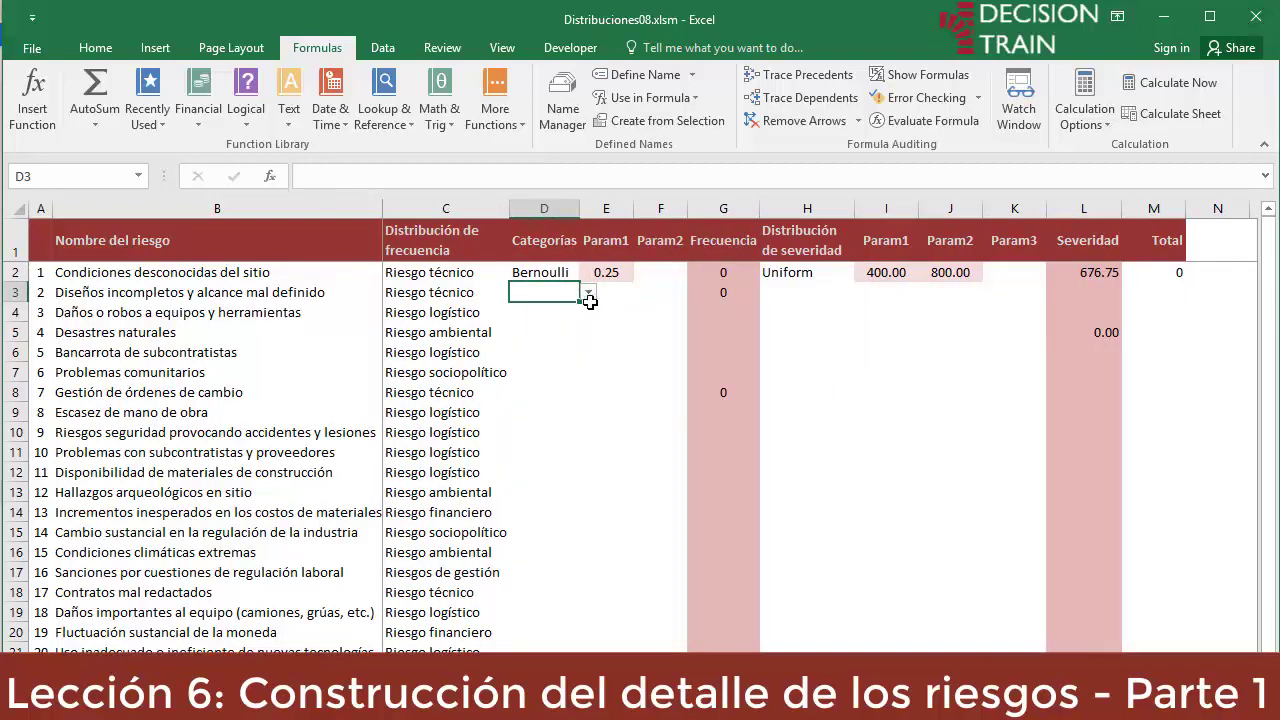
{"action": "left_click", "coordinate": [590, 293]}
{"action": "left_click", "coordinate": [581, 310]}
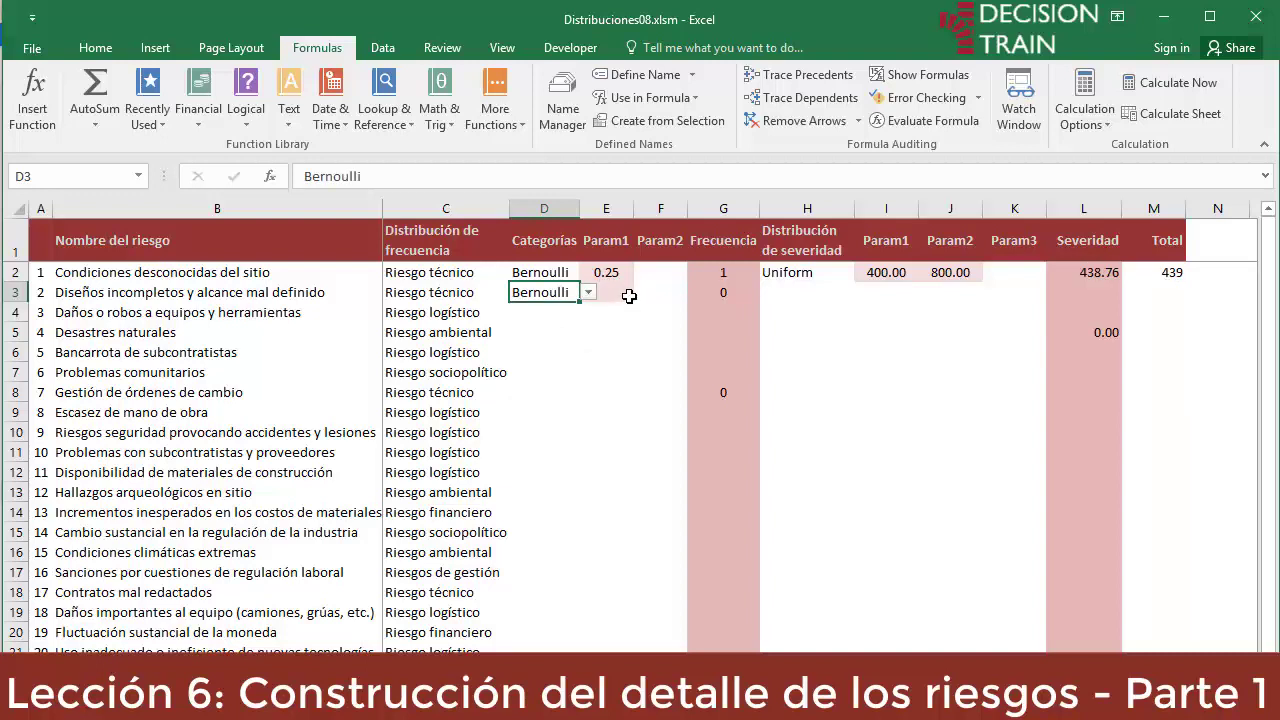
{"action": "left_click", "coordinate": [628, 296]}
{"action": "type", "text": "0.20"}
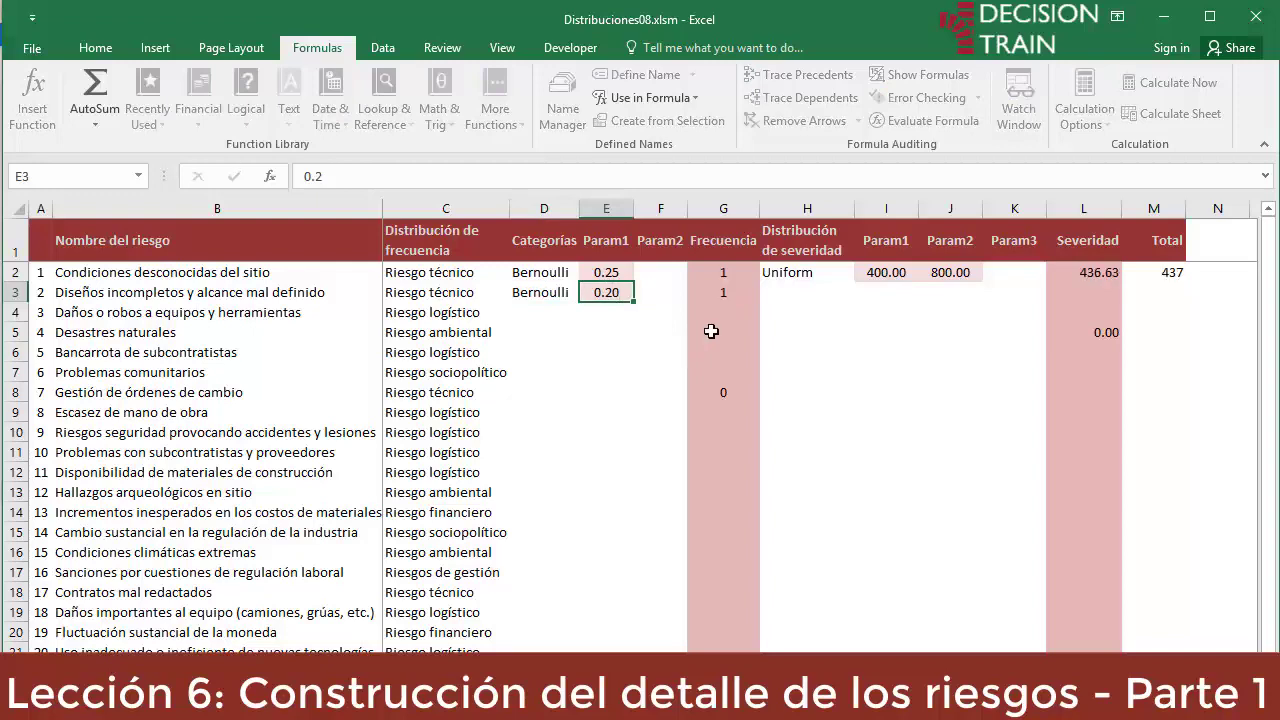
{"action": "left_click", "coordinate": [723, 292]}
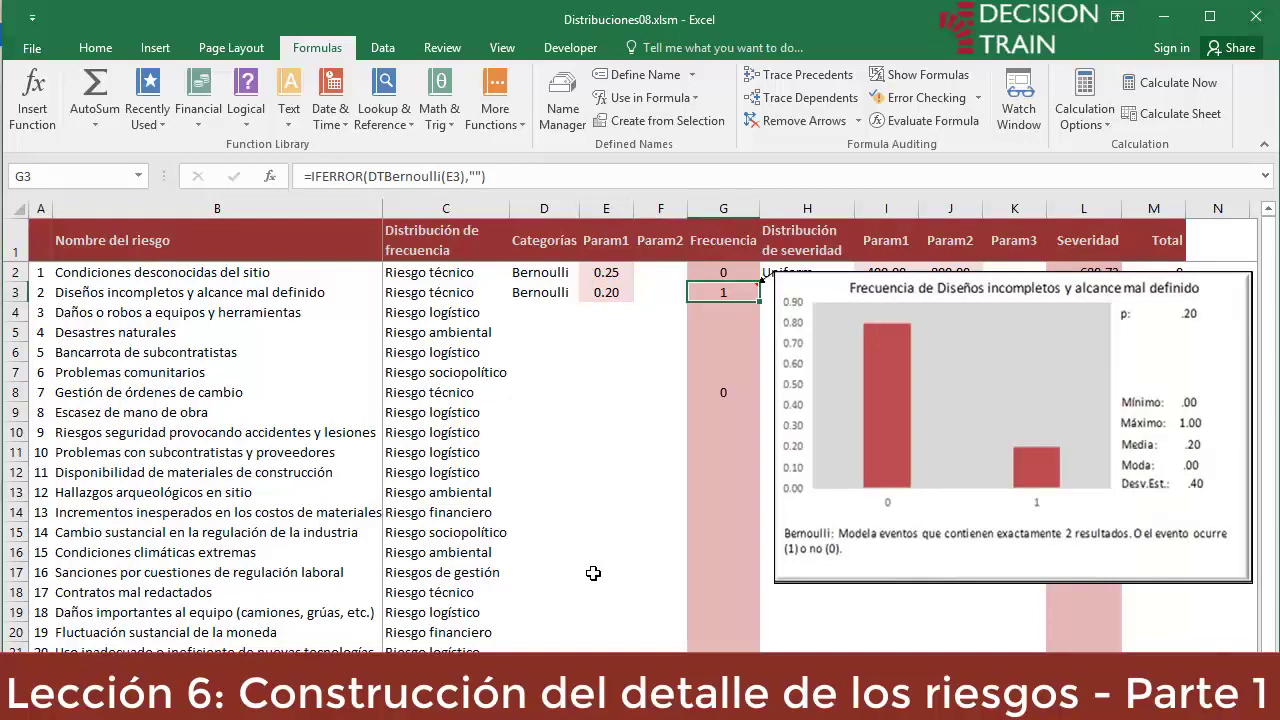
- Set the severity distribution of "Diseños incompletos y alcance mal definido" to Triangular with Param1 90, Param2 100 and Param3 150
{"action": "key", "text": "Right"}
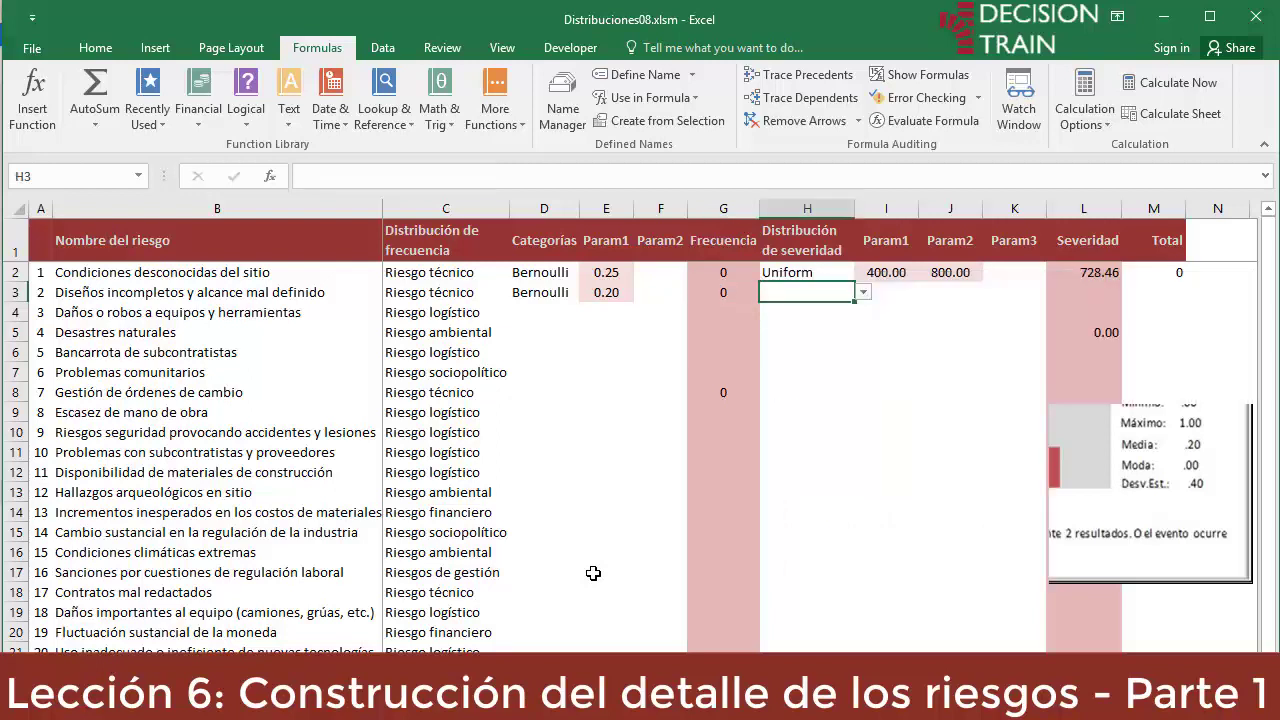
{"action": "left_click", "coordinate": [865, 295]}
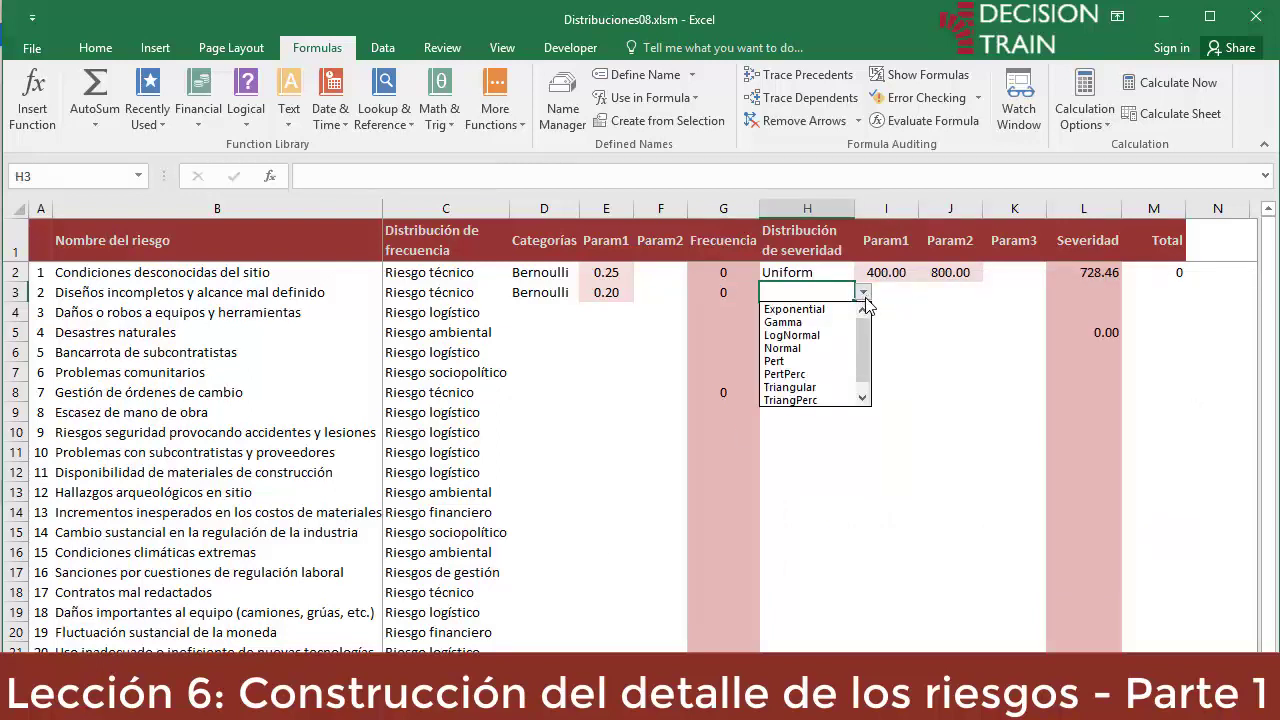
{"action": "left_click", "coordinate": [831, 386]}
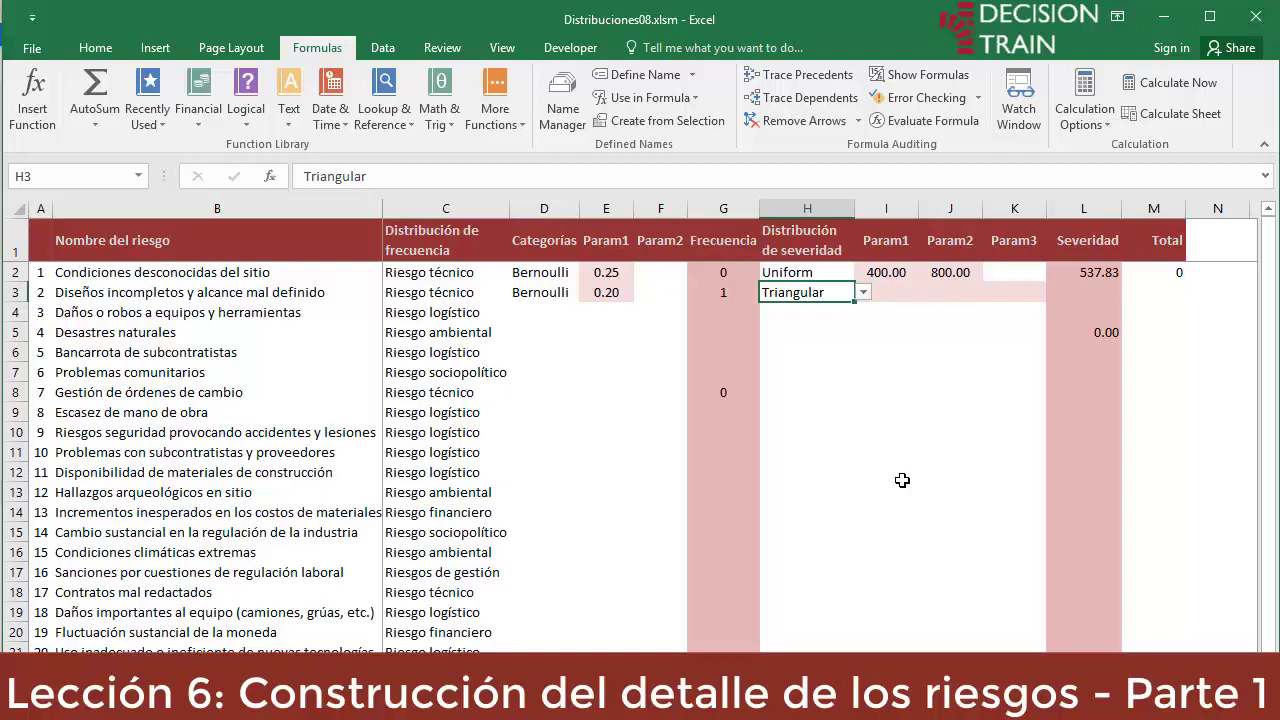
{"action": "key", "text": "Right"}
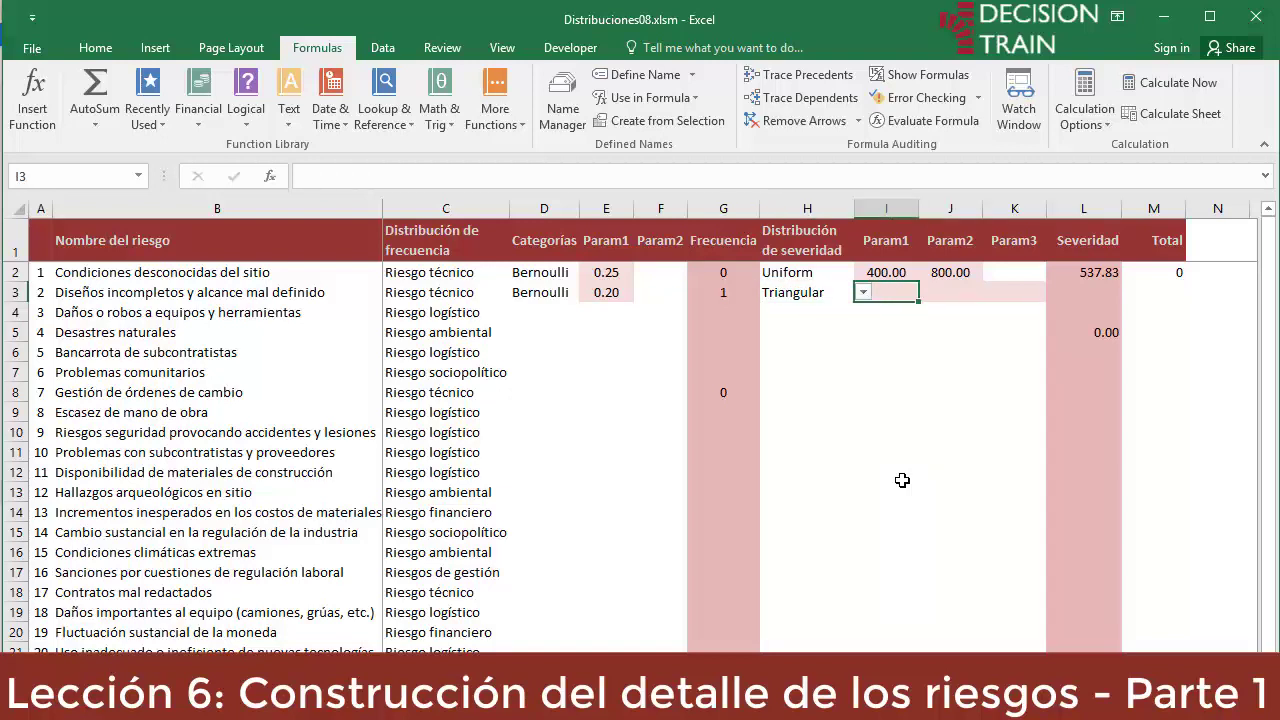
{"action": "type", "text": "90"}
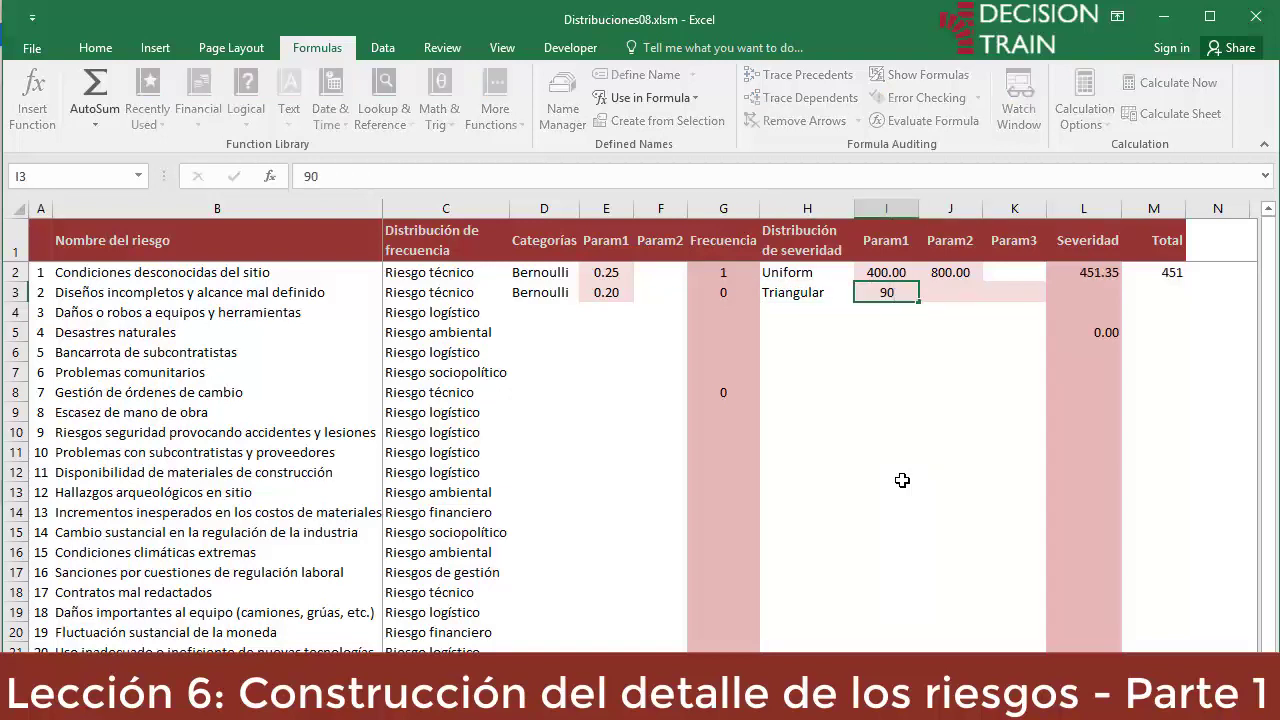
{"action": "key", "text": "Tab"}
{"action": "type", "text": "100"}
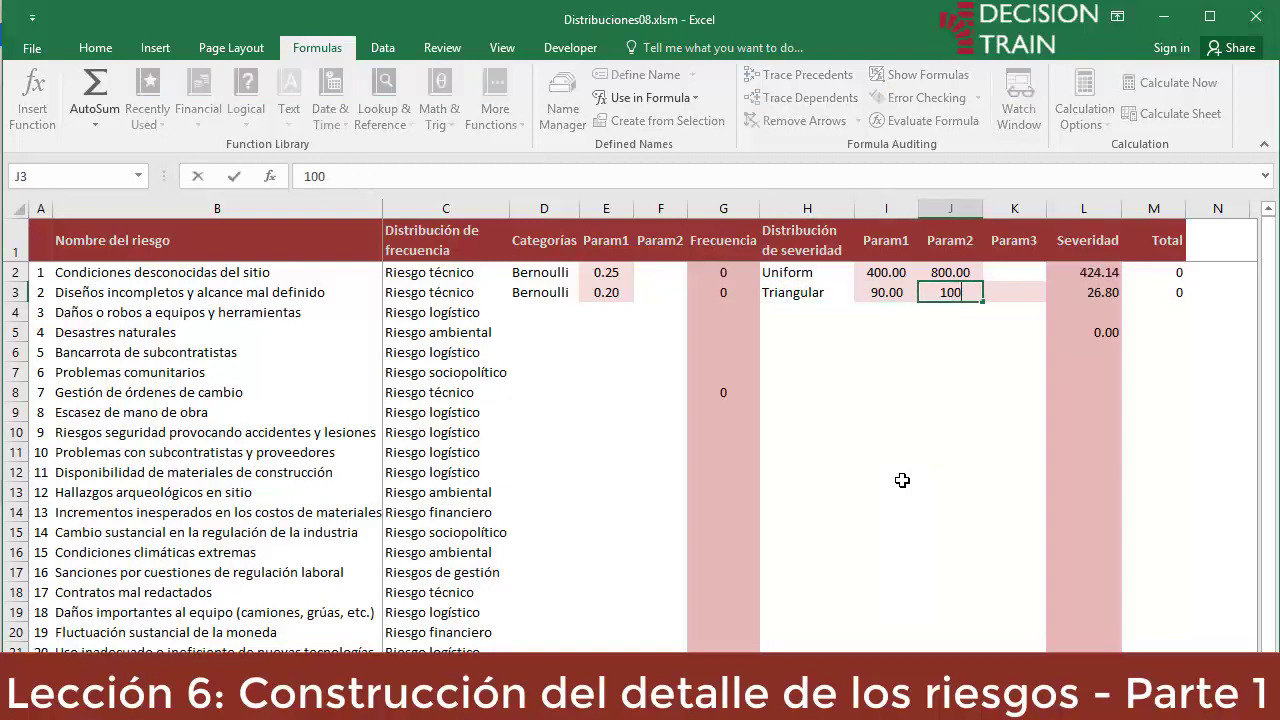
{"action": "key", "text": "Tab"}
{"action": "type", "text": "150"}
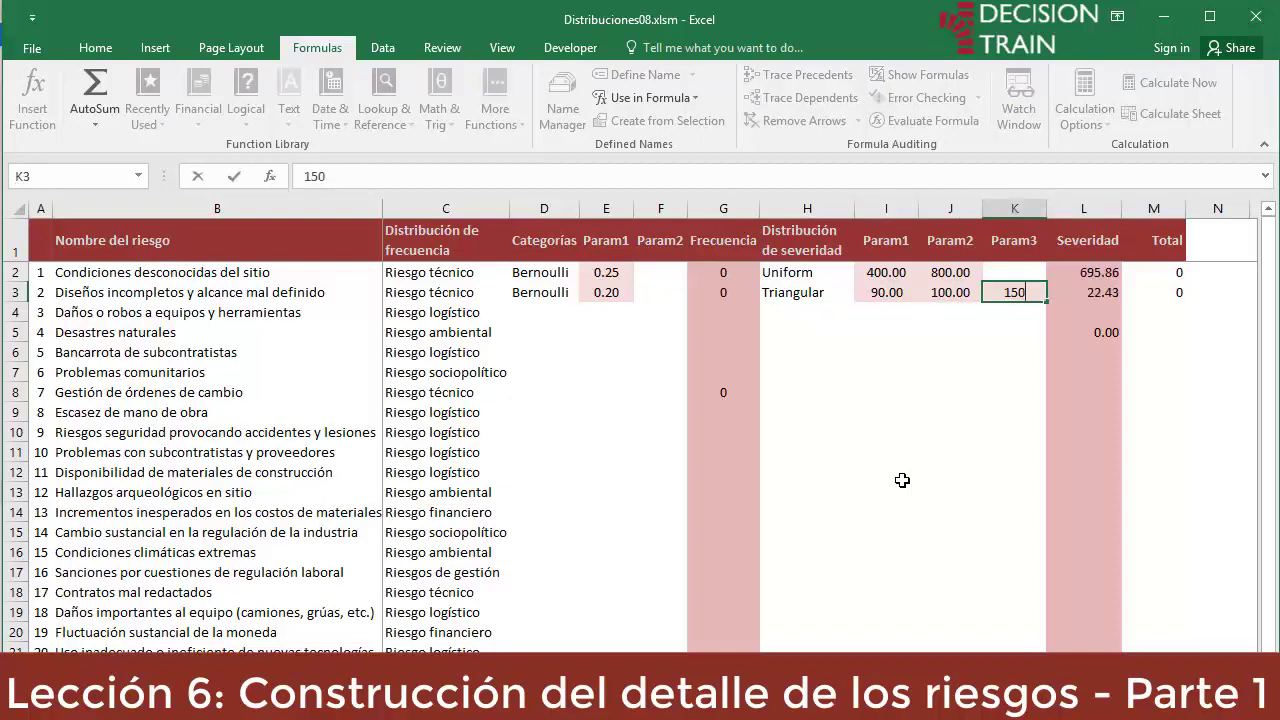
{"action": "key", "text": "Tab"}
- Show the full severity distribution chart for "Diseños incompletos y alcance mal definido"
{"action": "key", "text": "Right"}
{"action": "key", "text": "Right"}
{"action": "key", "text": "Right"}
{"action": "key", "text": "Right"}
{"action": "key", "text": "Right"}
{"action": "key", "text": "Right"}
{"action": "key", "text": "Right"}
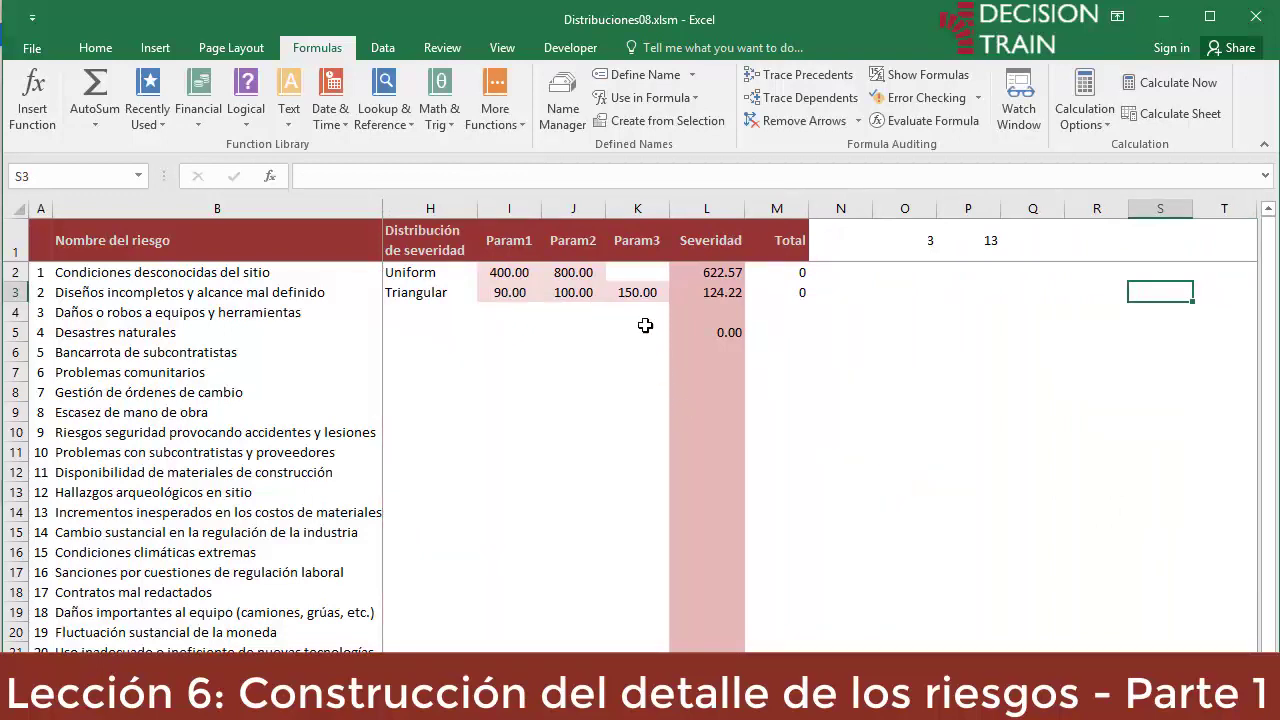
{"action": "left_click", "coordinate": [708, 294]}
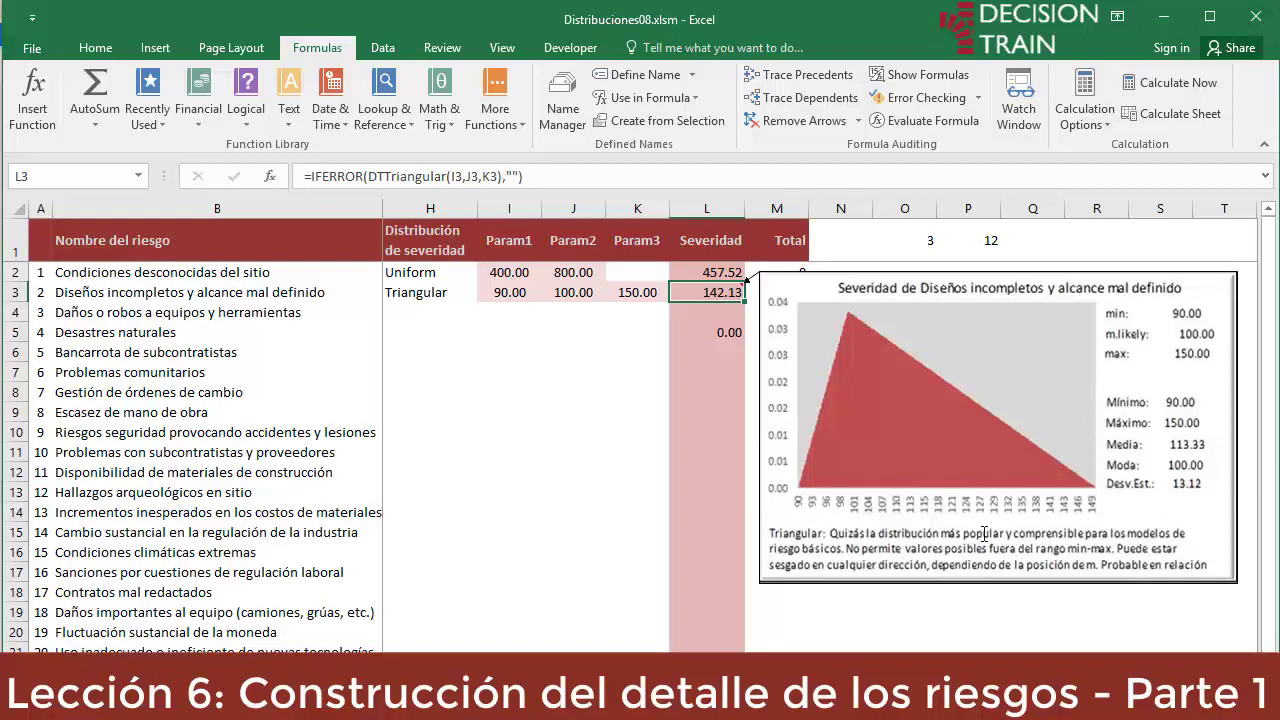
- Recalculate the workbook repeatedly to examine how the second risk's simulated triangular severity varies
{"action": "left_click", "coordinate": [1167, 80]}
{"action": "left_click", "coordinate": [1167, 80]}
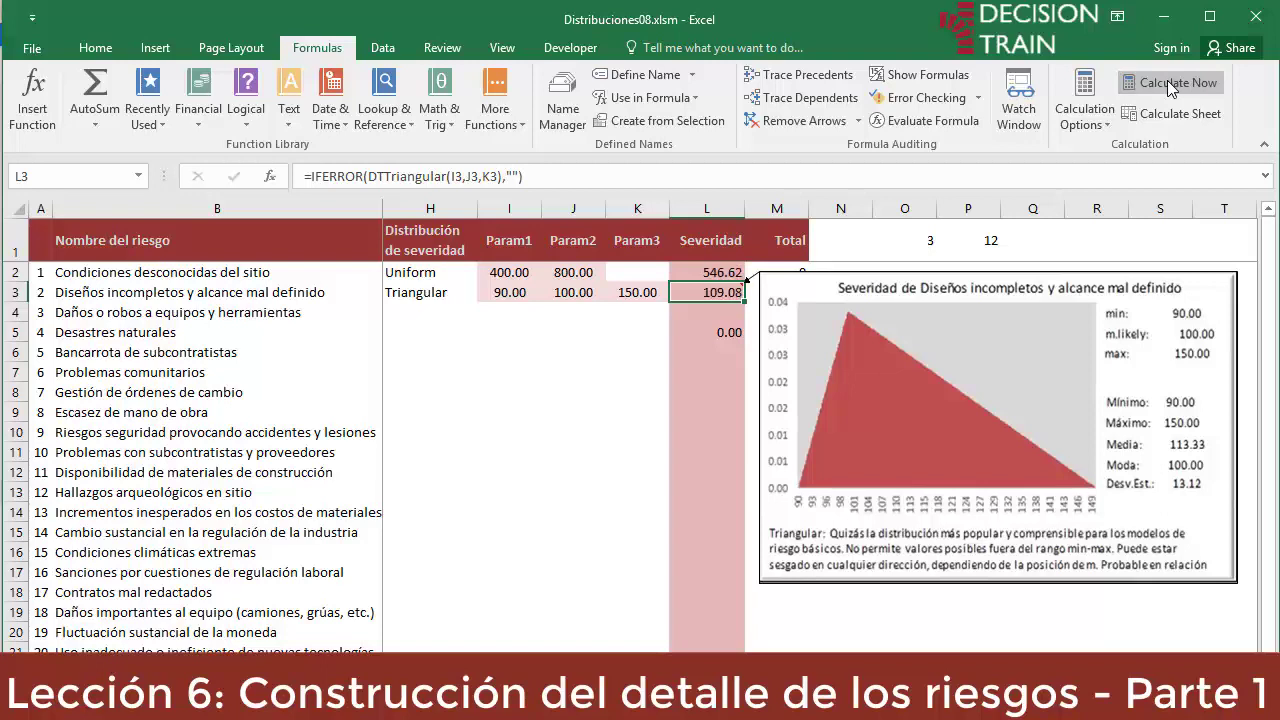
{"action": "left_click", "coordinate": [1167, 80]}
{"action": "left_click", "coordinate": [1166, 80]}
{"action": "left_click", "coordinate": [1166, 80]}
{"action": "left_click", "coordinate": [1166, 80]}
{"action": "left_click", "coordinate": [1166, 80]}
{"action": "left_click", "coordinate": [1166, 80]}
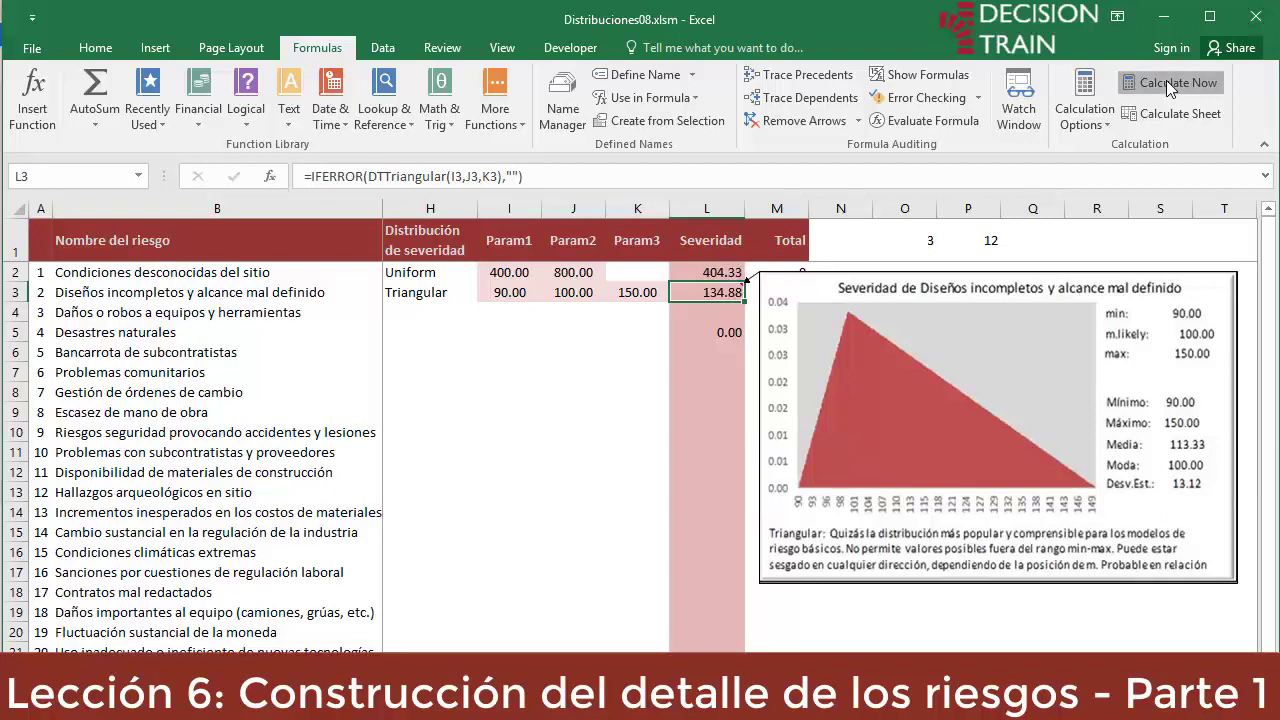
{"action": "left_click", "coordinate": [1166, 80]}
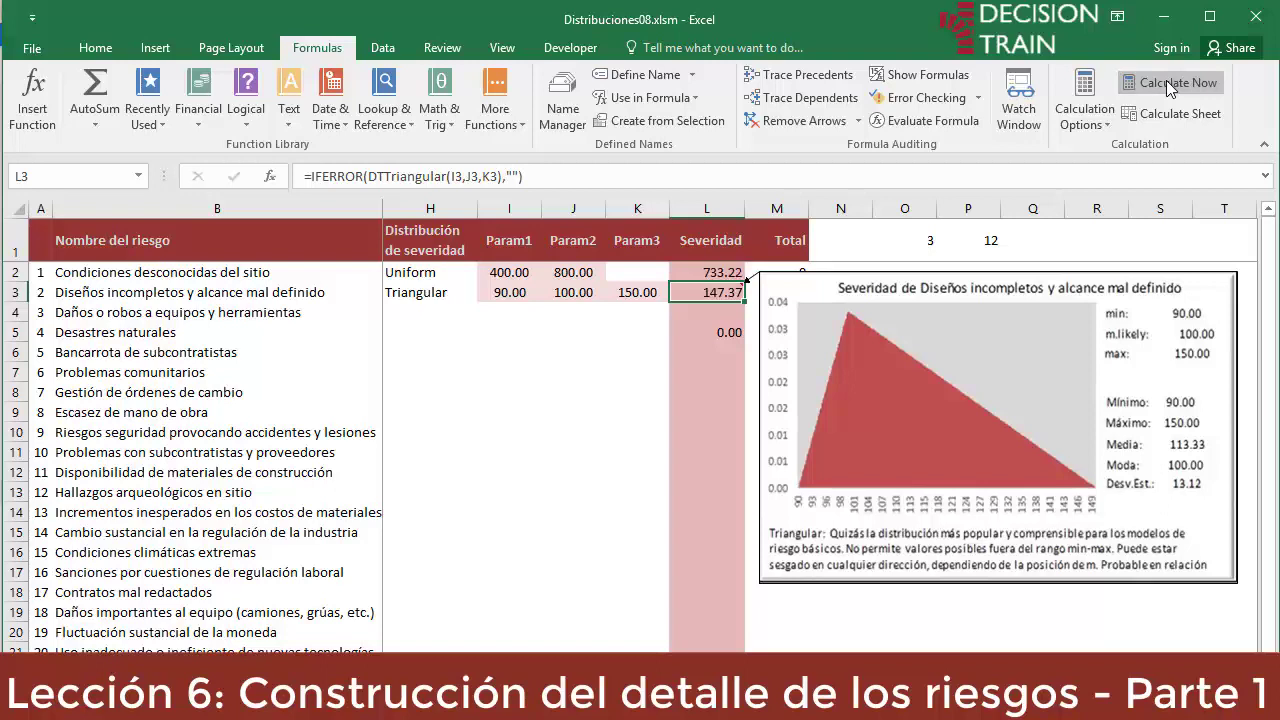
{"action": "left_click", "coordinate": [1166, 80]}
{"action": "left_click", "coordinate": [1166, 80]}
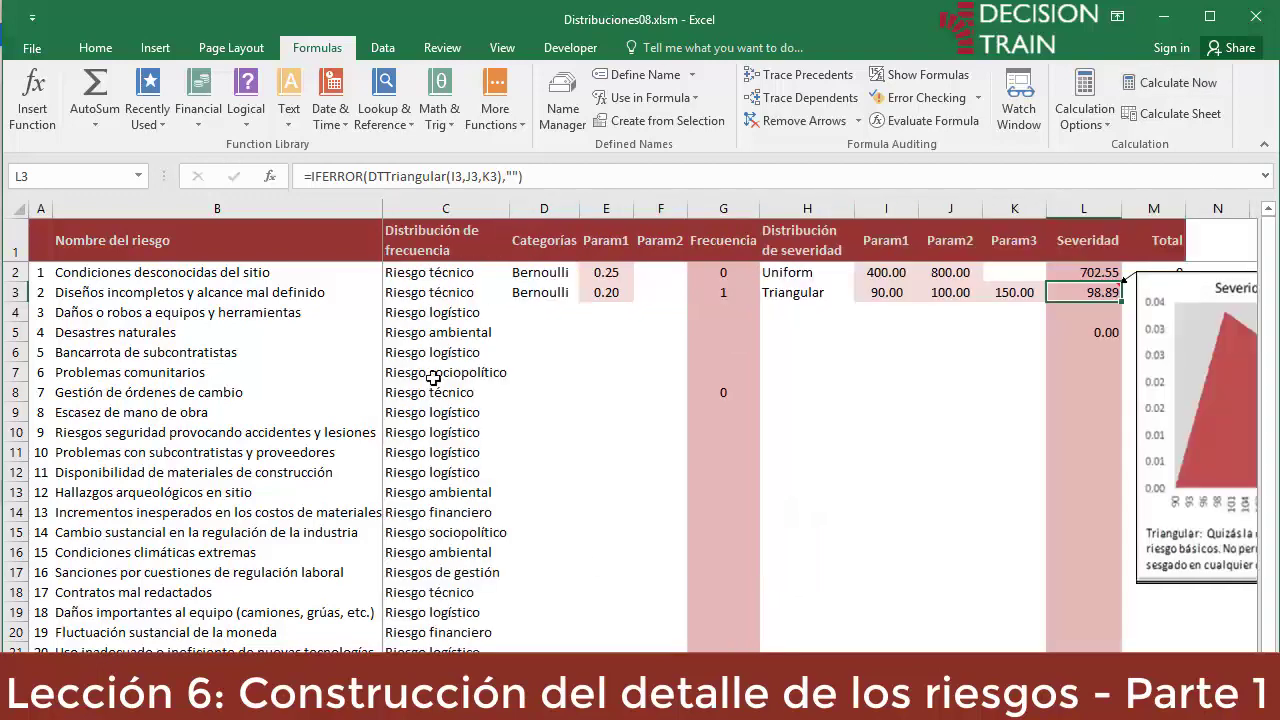
- Set the frequency distribution of "Daños o robos a equipos y herramientas" to Poisson with Param1 4 and show its frequency chart
{"action": "left_click", "coordinate": [186, 313]}
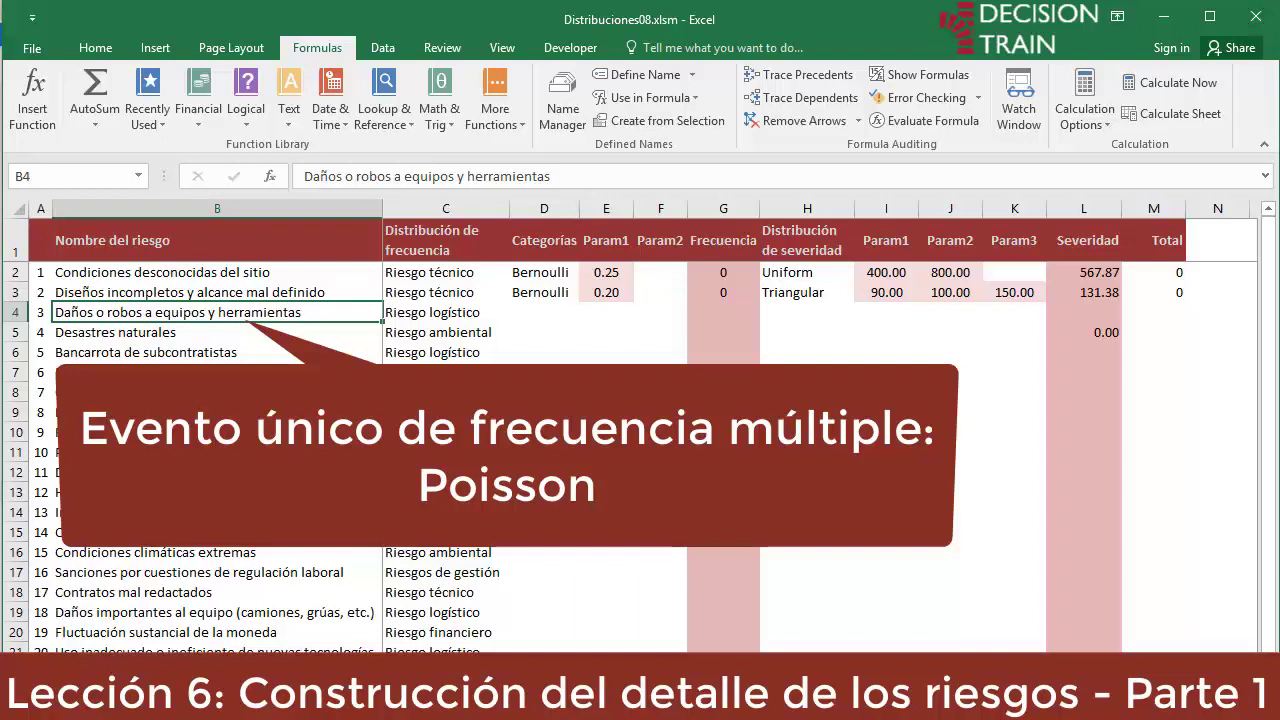
{"action": "left_click", "coordinate": [551, 314]}
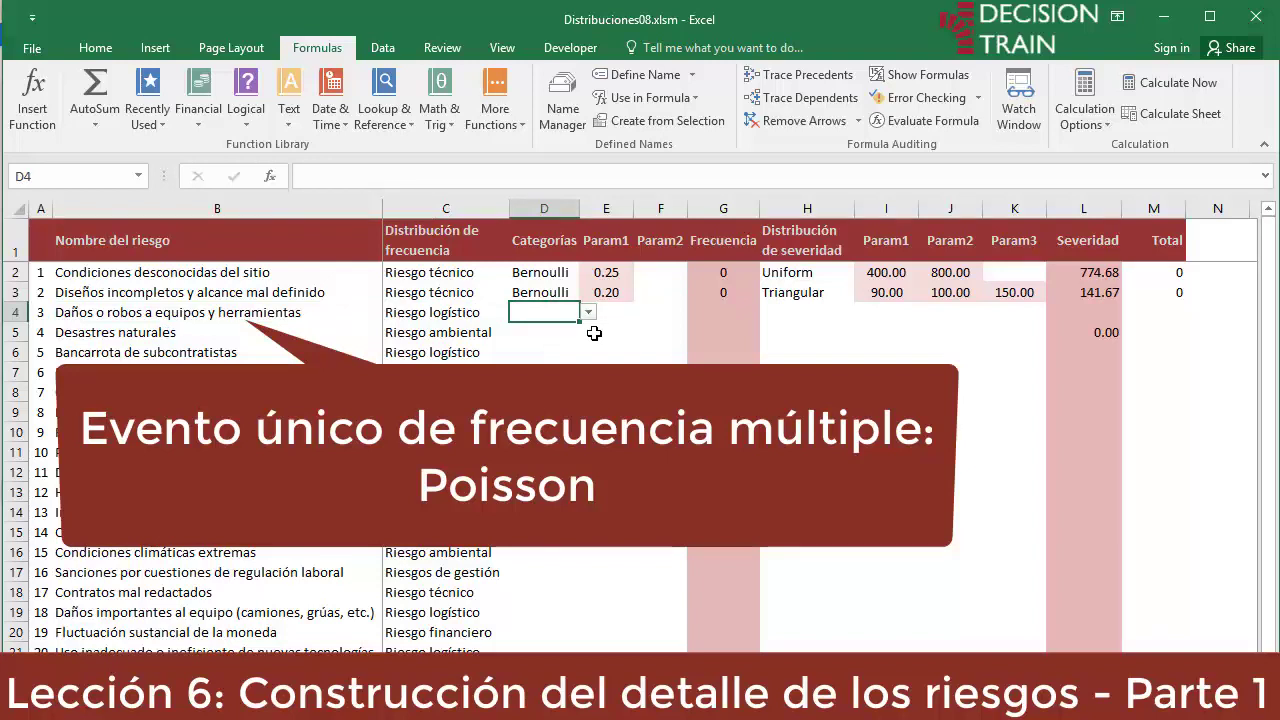
{"action": "left_click", "coordinate": [589, 312]}
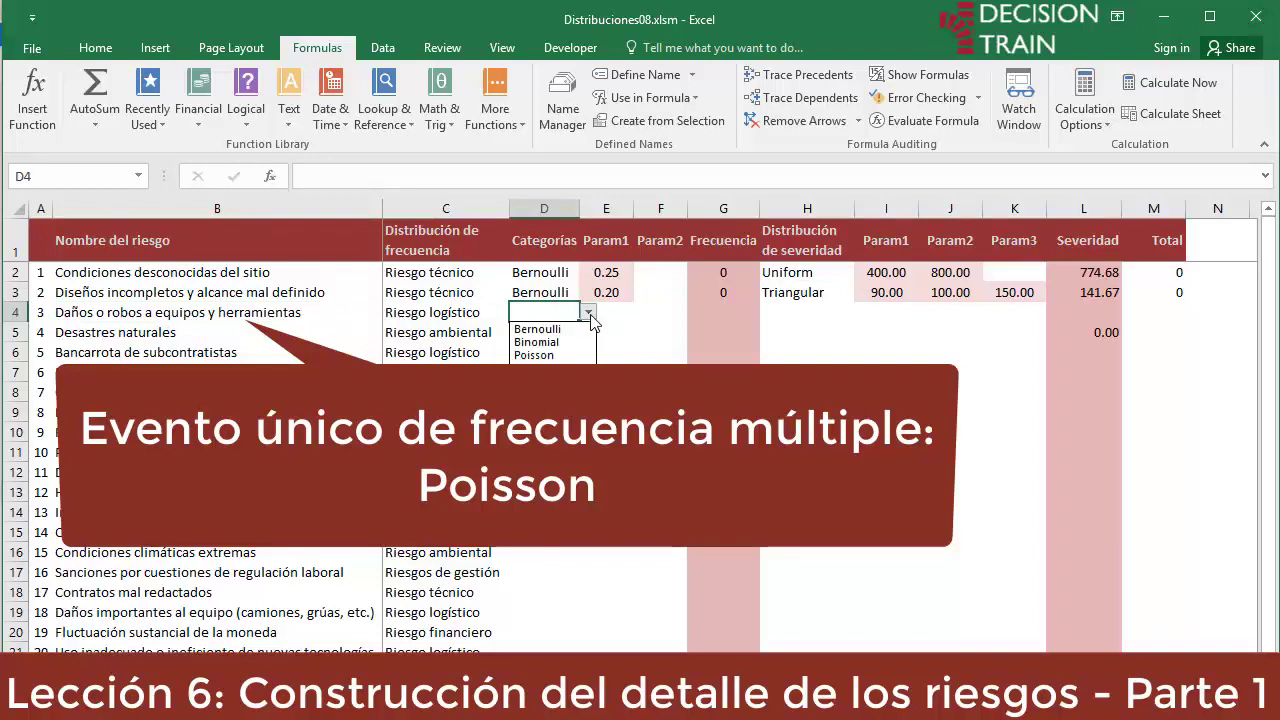
{"action": "left_click", "coordinate": [561, 356]}
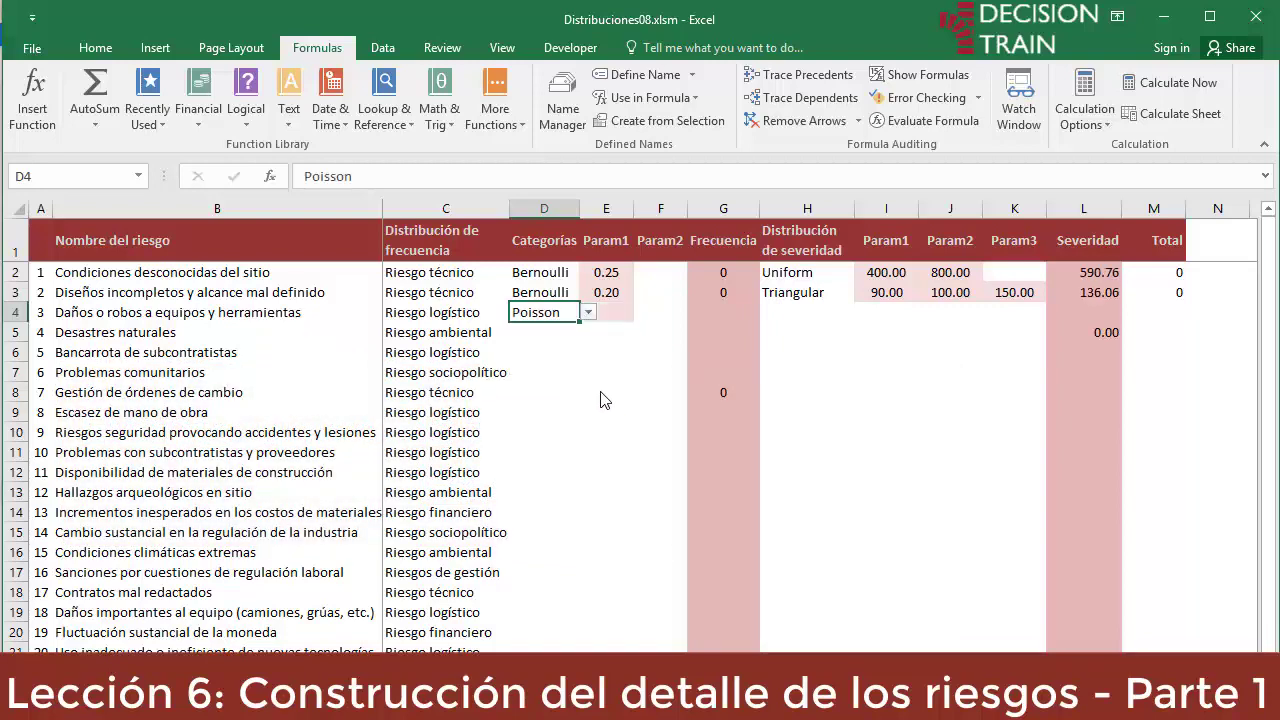
{"action": "key", "text": "Right"}
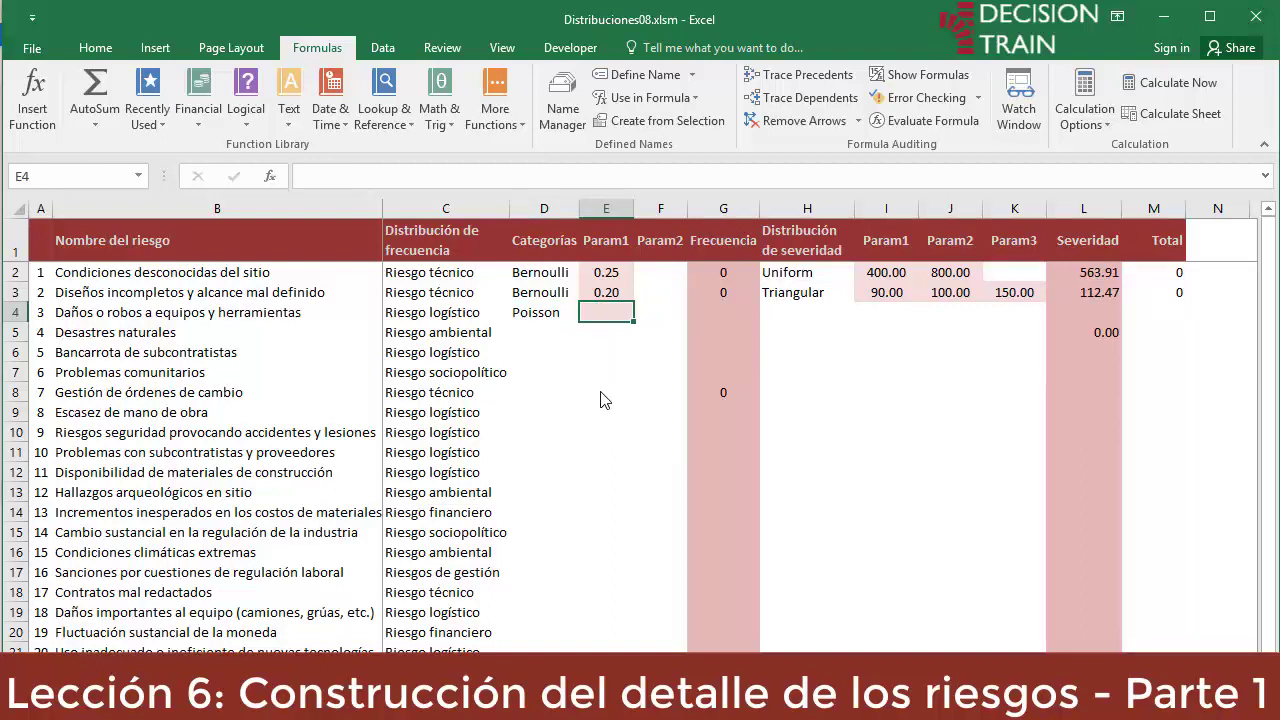
{"action": "type", "text": "4"}
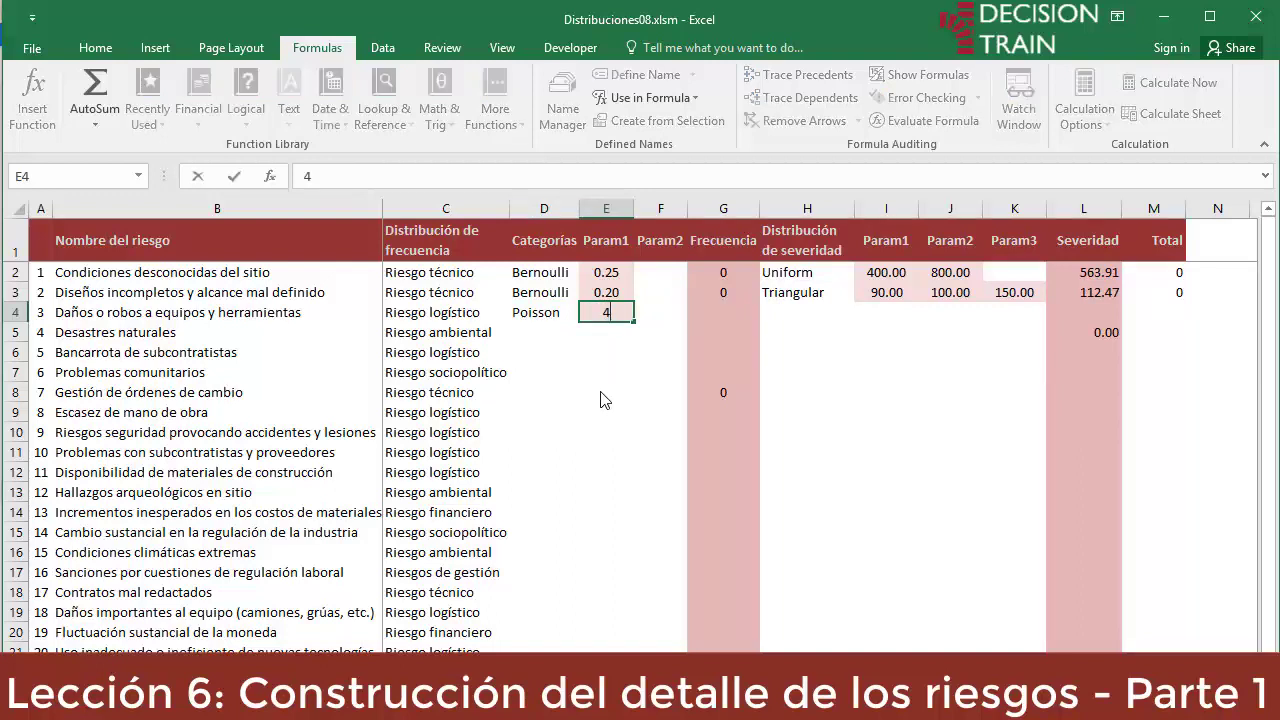
{"action": "key", "text": "ctrl+Return"}
{"action": "key", "text": "Right"}
- Set the severity distribution of "Daños o robos a equipos y herramientas" to Pert with parameters 70, 80 and 200, and show its severity chart
{"action": "key", "text": "Right"}
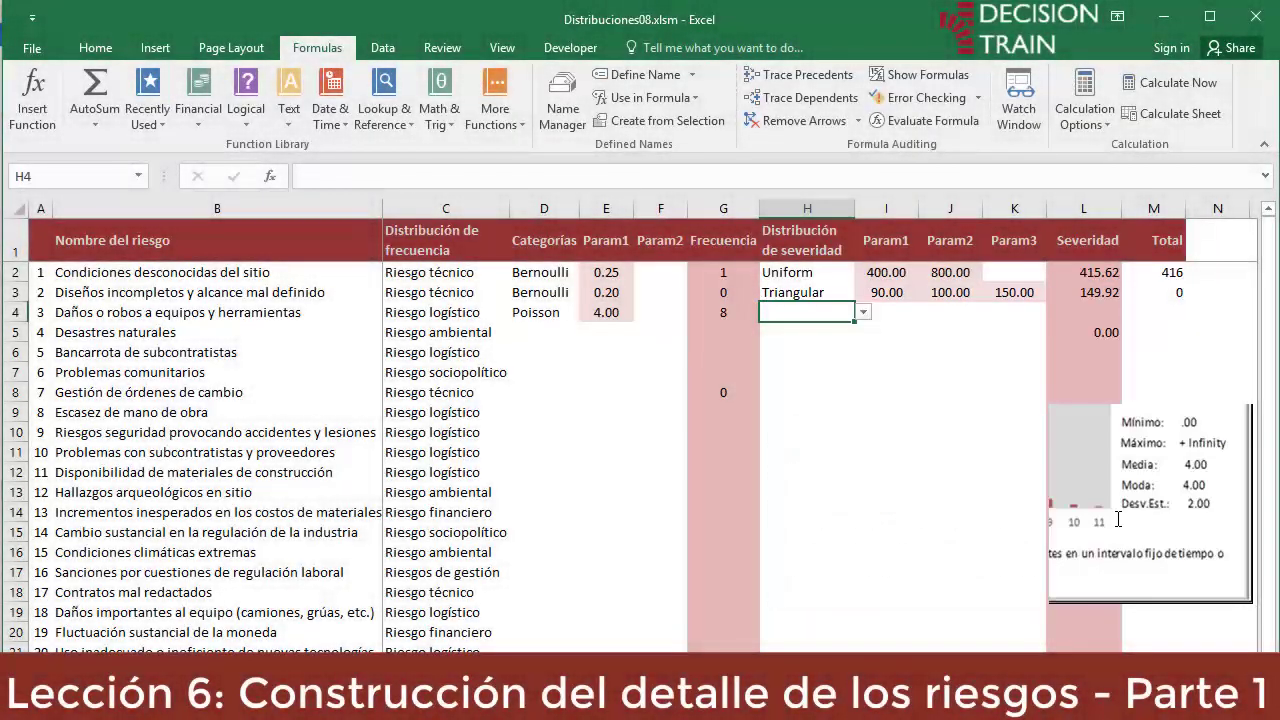
{"action": "left_click", "coordinate": [863, 312]}
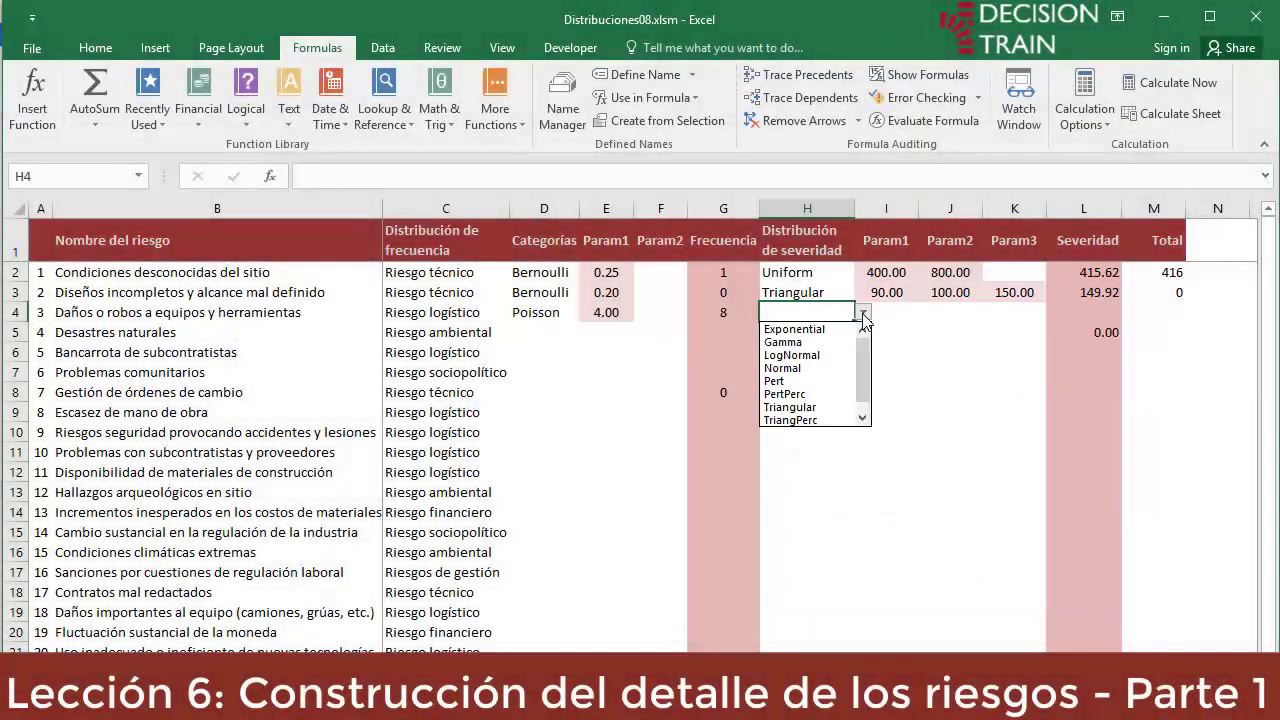
{"action": "left_click", "coordinate": [784, 381]}
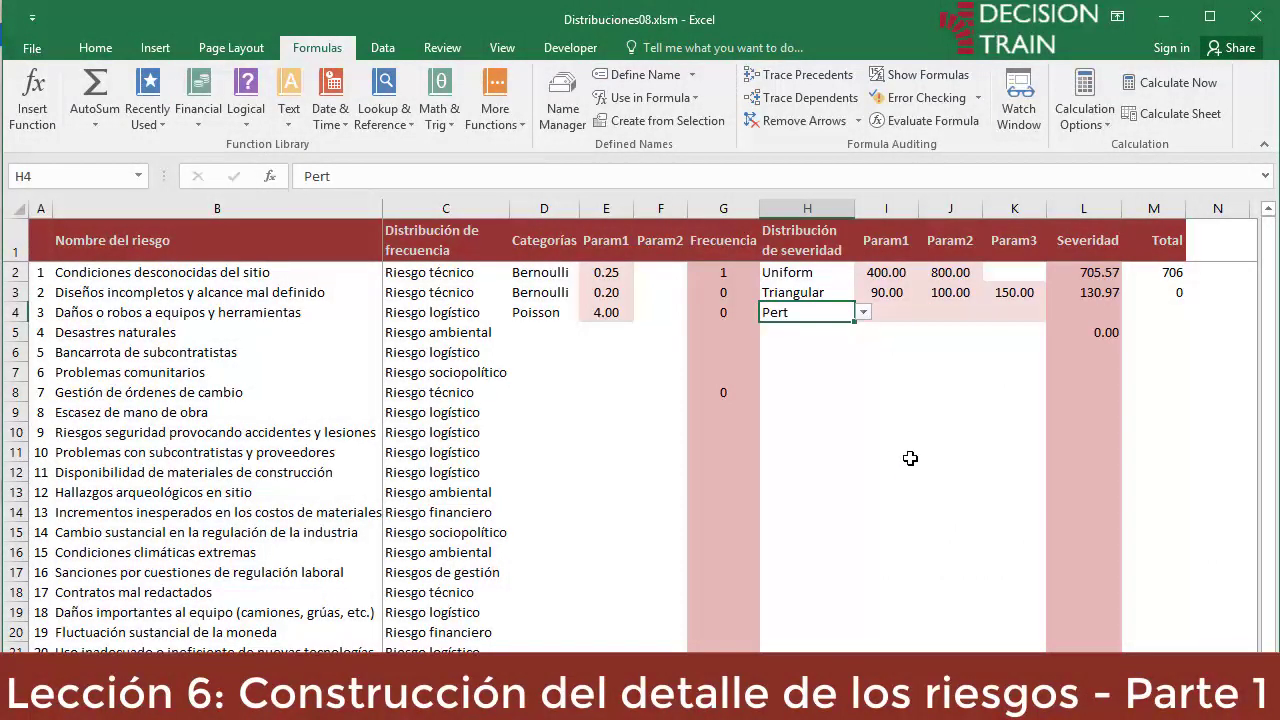
{"action": "key", "text": "Right"}
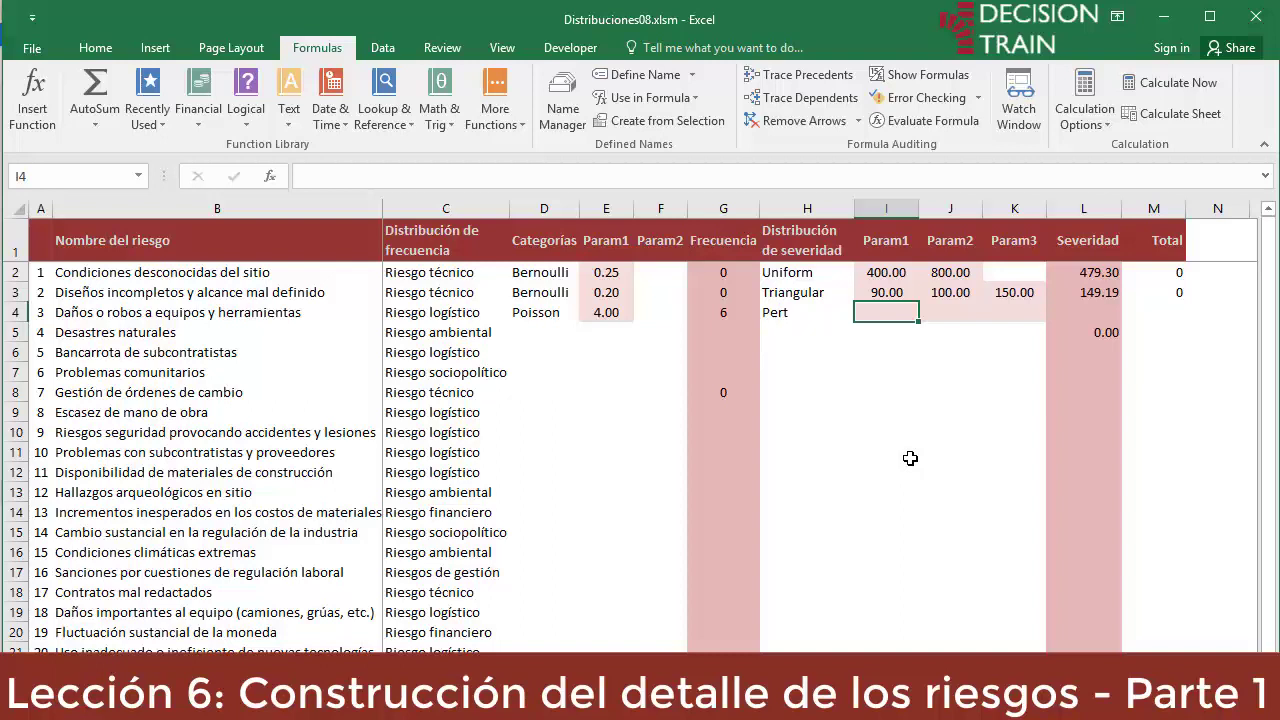
{"action": "type", "text": "70"}
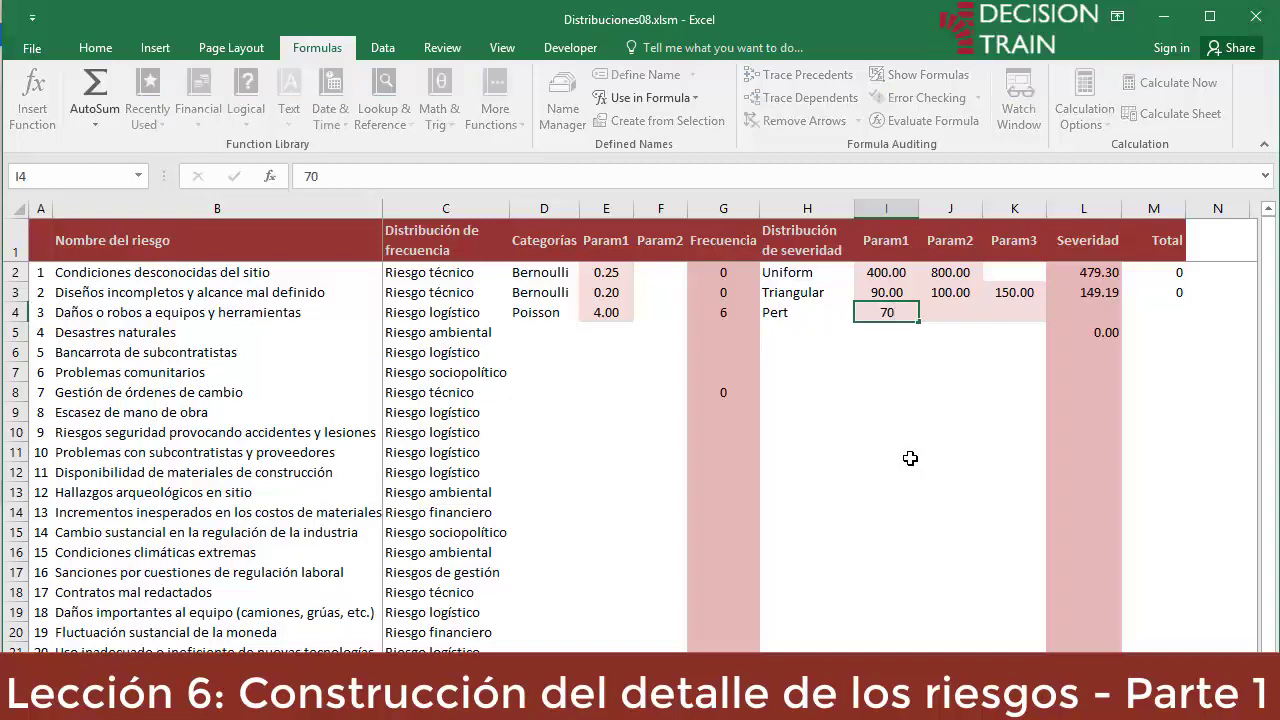
{"action": "key", "text": "Tab"}
{"action": "type", "text": "80"}
{"action": "key", "text": "Tab"}
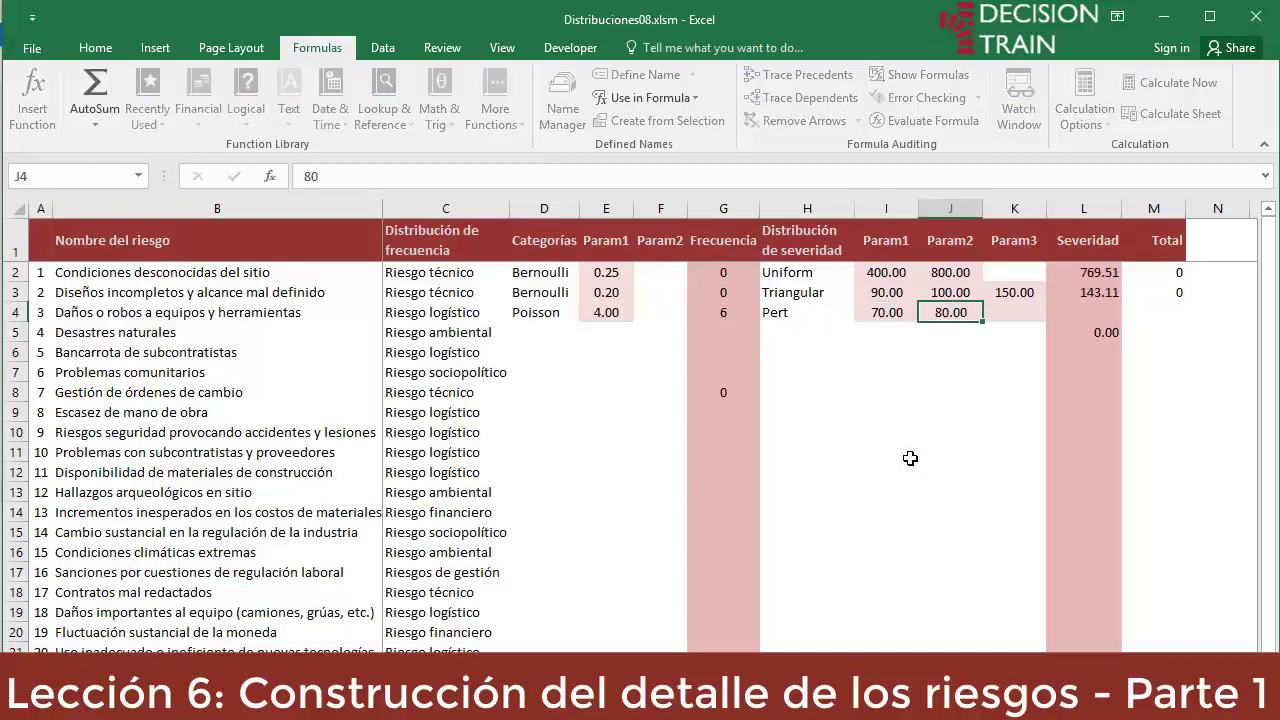
{"action": "type", "text": "200"}
{"action": "key", "text": "Tab"}
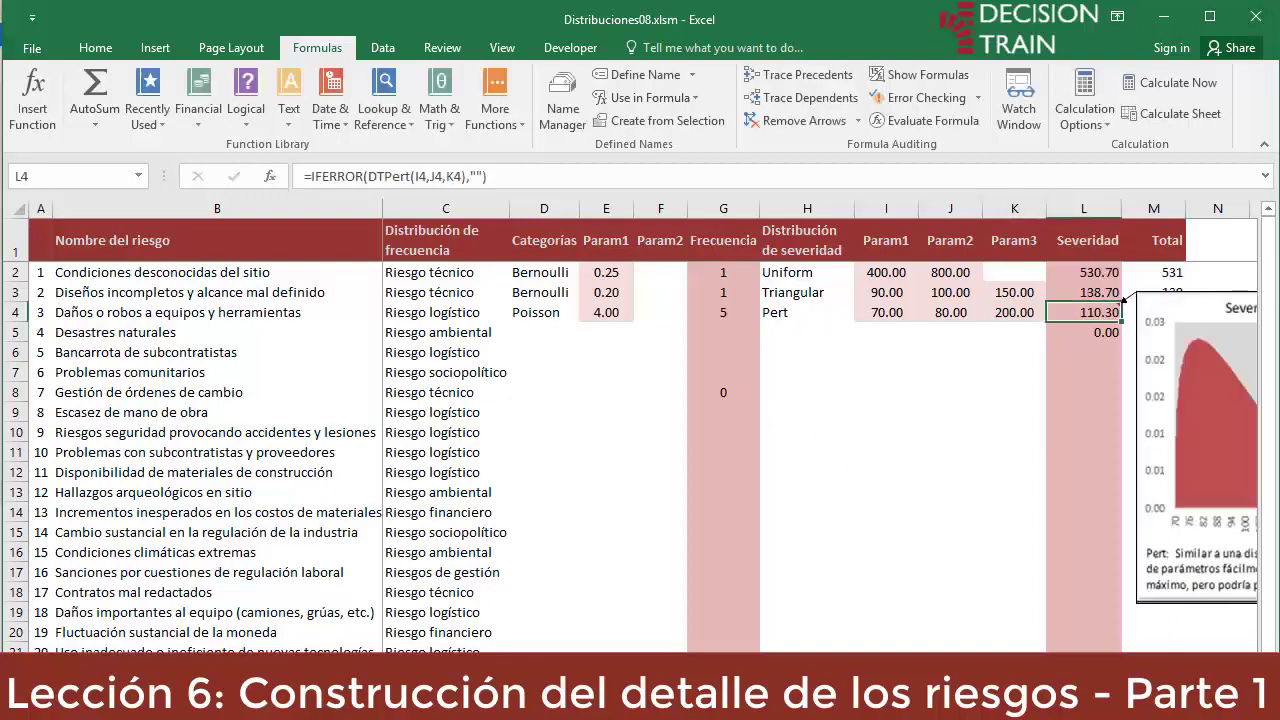
{"action": "scroll", "coordinate": [820, 430], "scroll_direction": "right", "scroll_amount": 5}
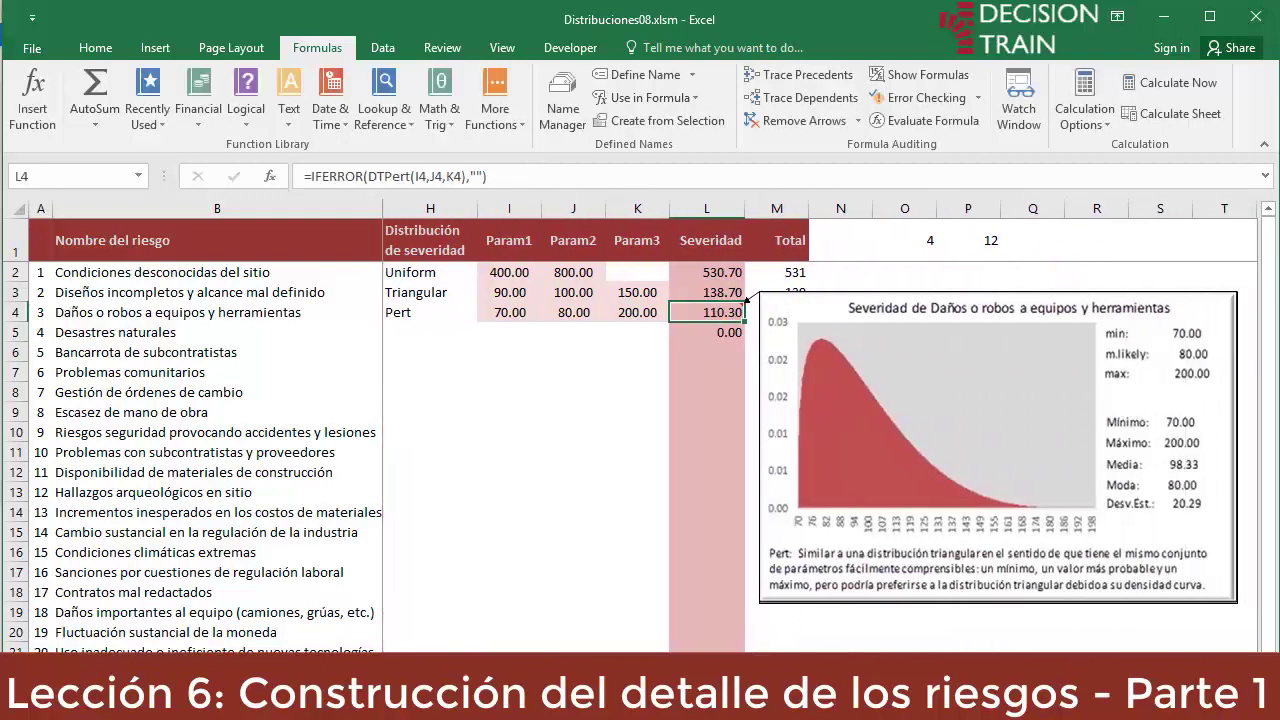